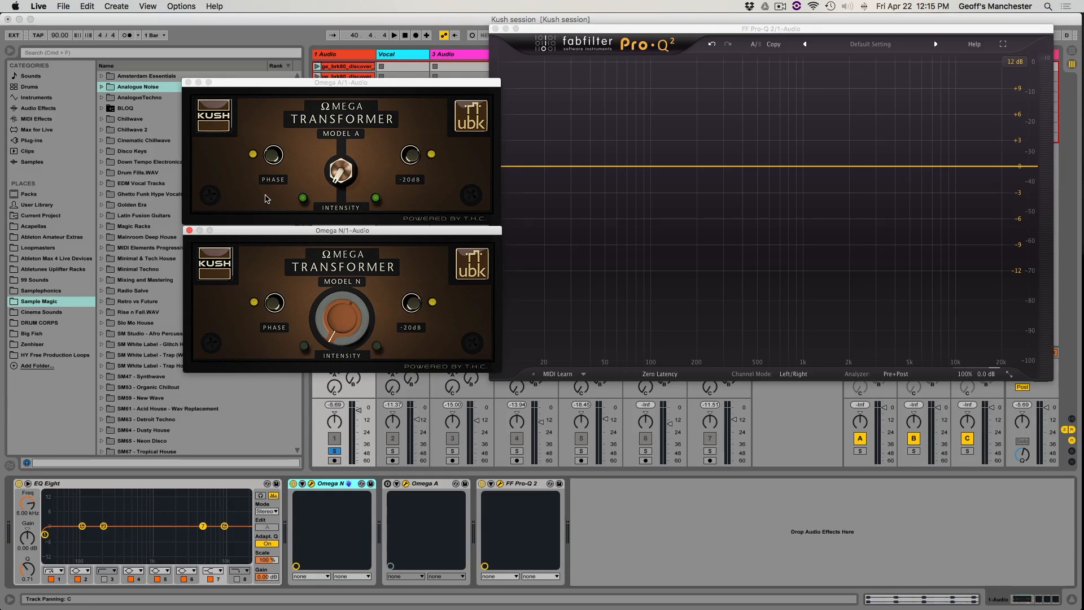
Switch to Safari, examine the Omega 500 Series Preamp page and its enlarged front-panel image, and return to Live.
key(super+Tab)
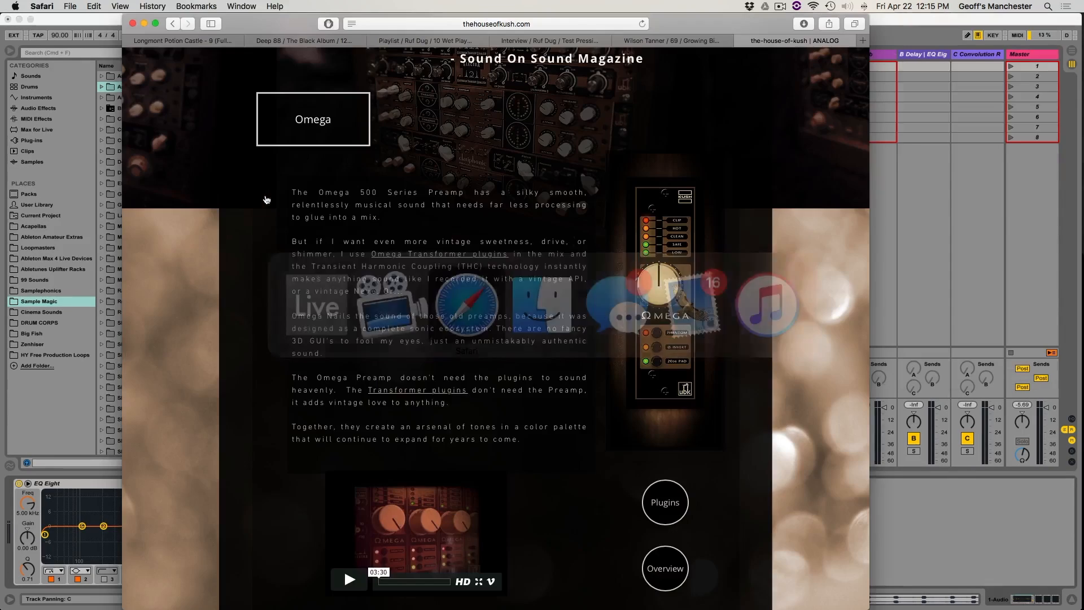
scroll(437, 336, up, 5)
scroll(436, 336, down, 7)
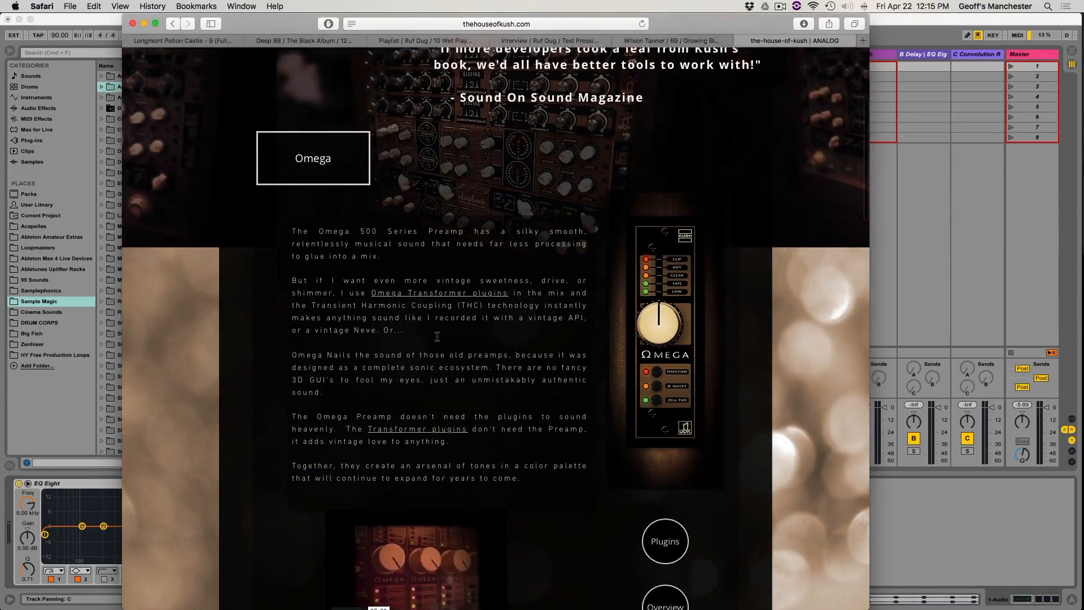
scroll(438, 335, up, 8)
scroll(455, 470, down, 5)
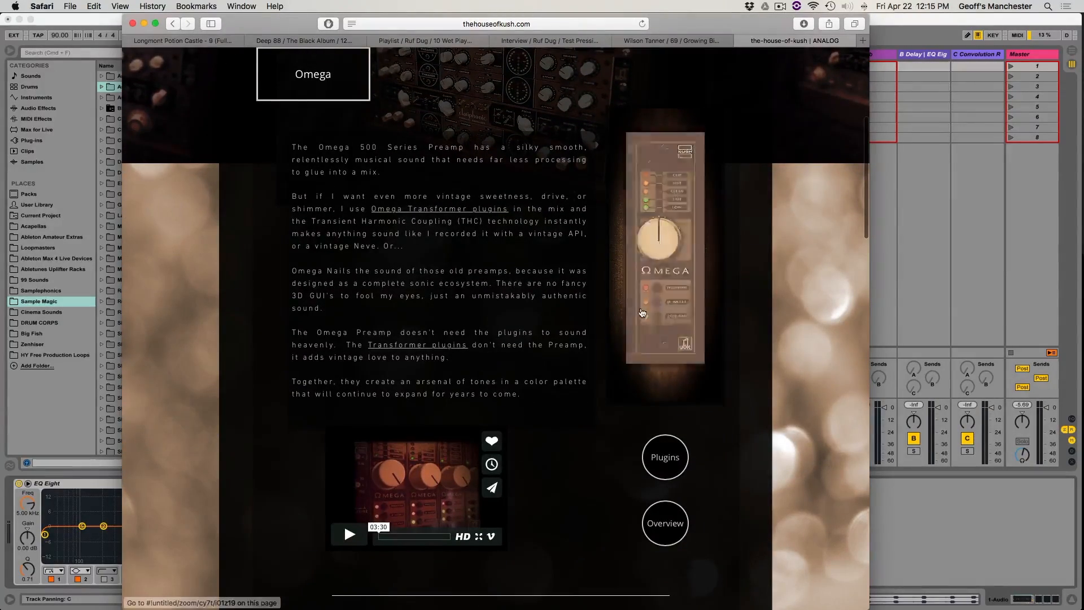
click(673, 309)
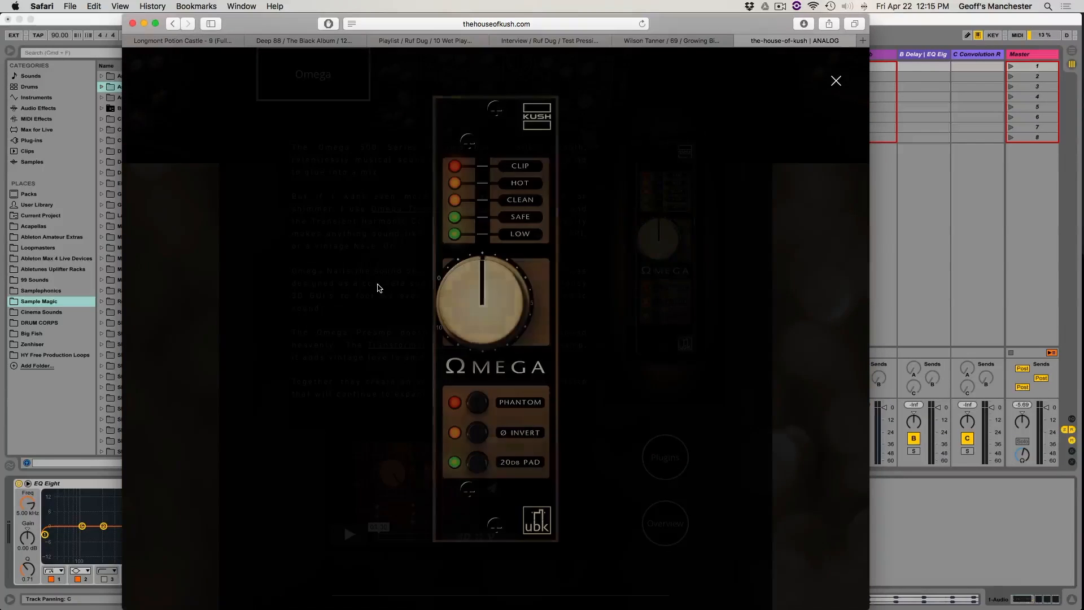
click(458, 348)
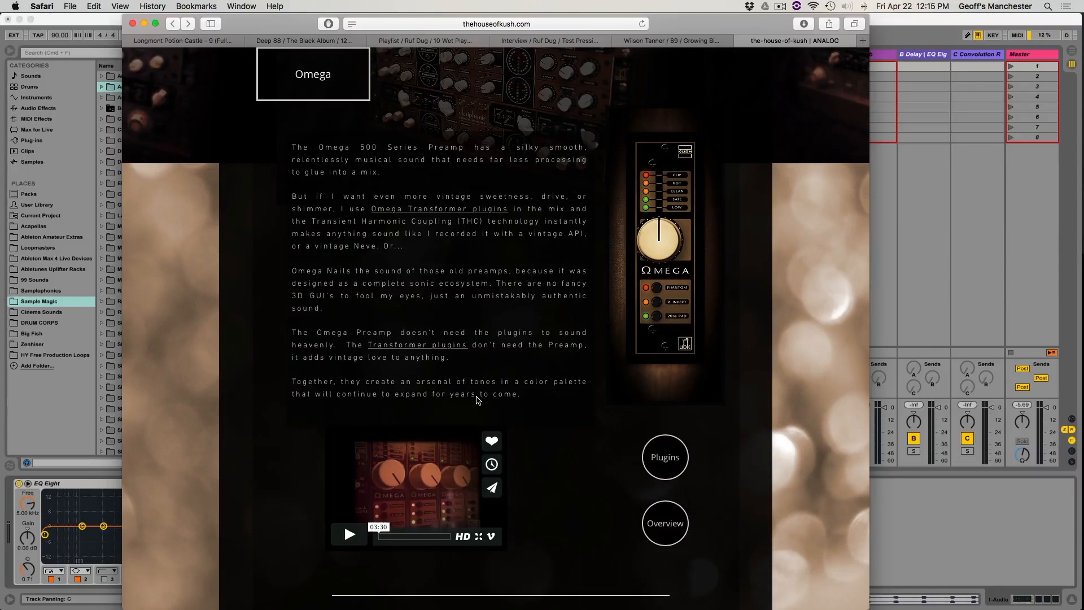
key(super+Tab)
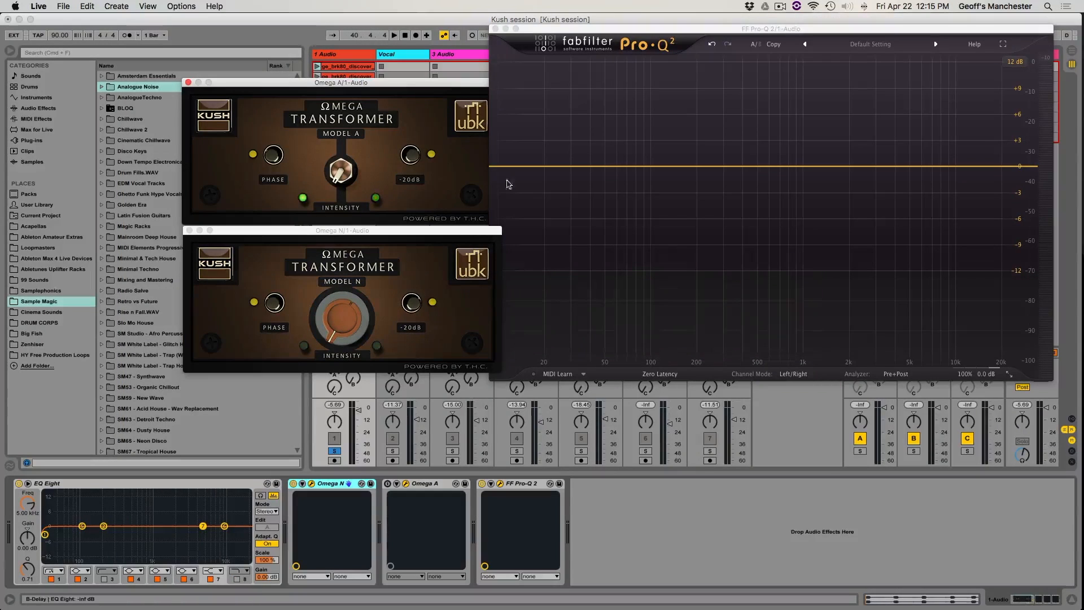
Try the -20dB and Phase switches on the Omega A plugin.
click(324, 232)
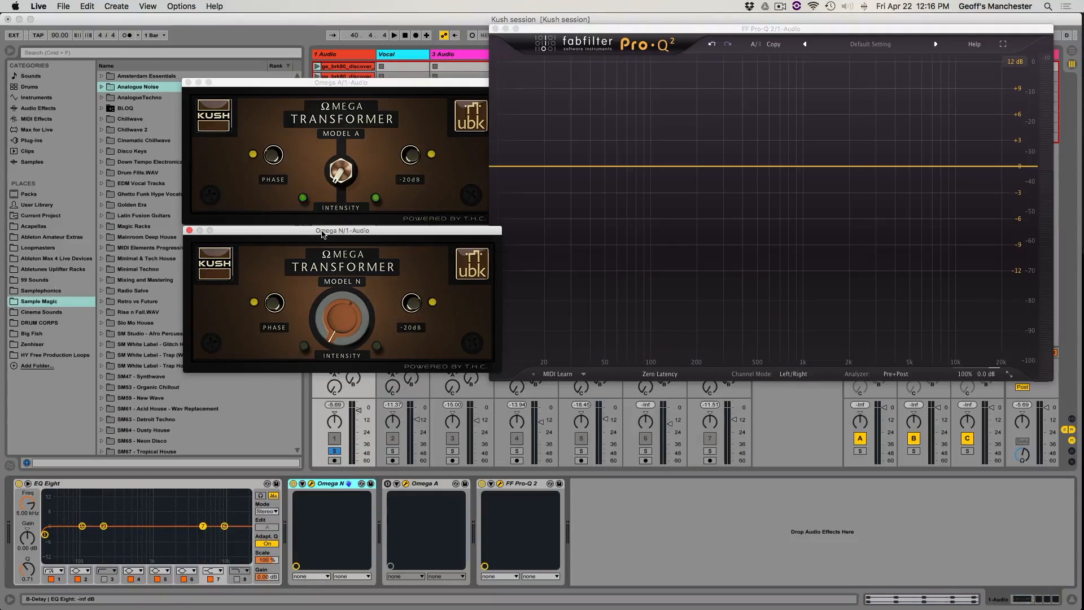
click(389, 85)
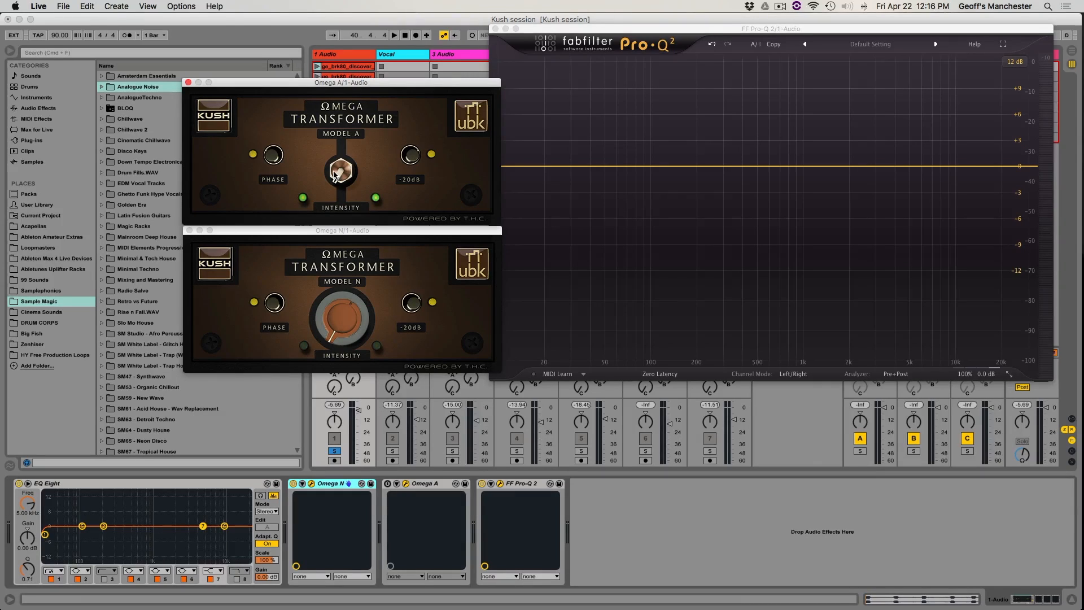
click(336, 323)
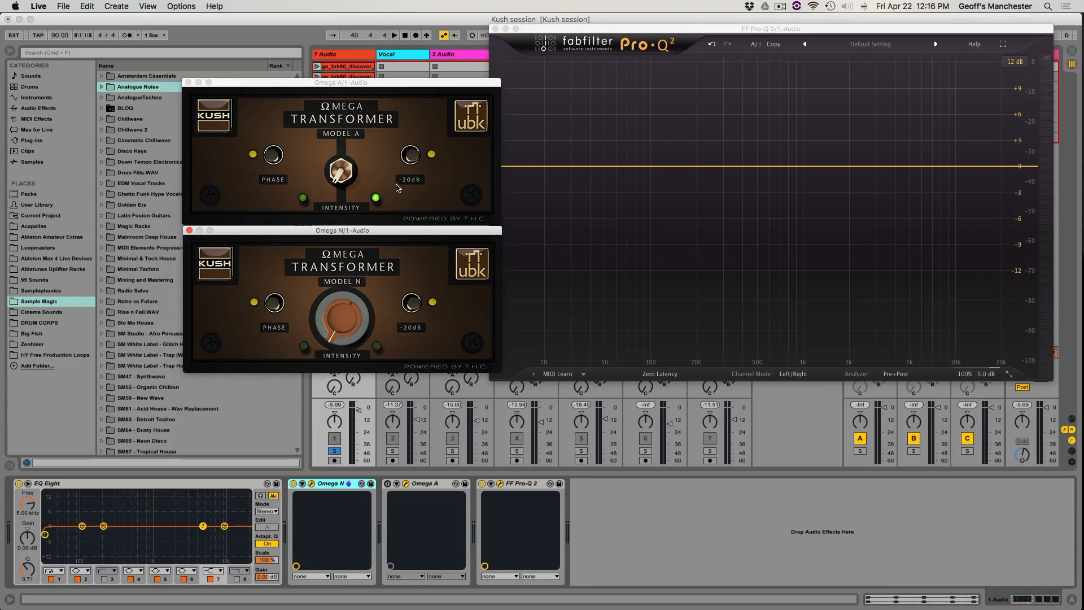
click(411, 162)
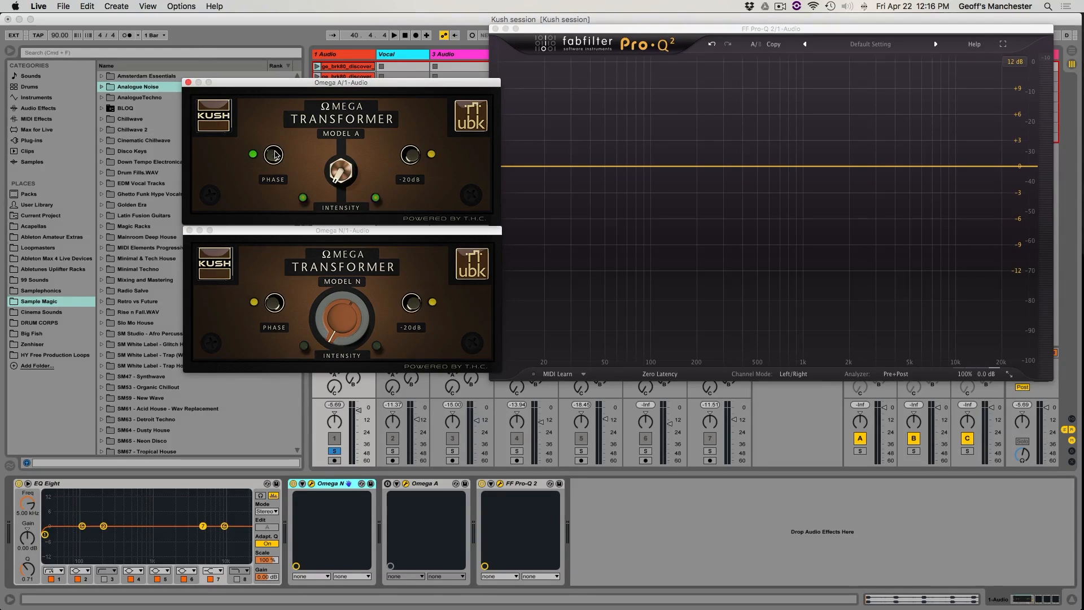
drag(328, 173, 323, 275)
Move both Omega plugin windows clear of the Pro-Q 2 display and close the Omega A window.
drag(355, 83, 309, 78)
drag(397, 233, 350, 227)
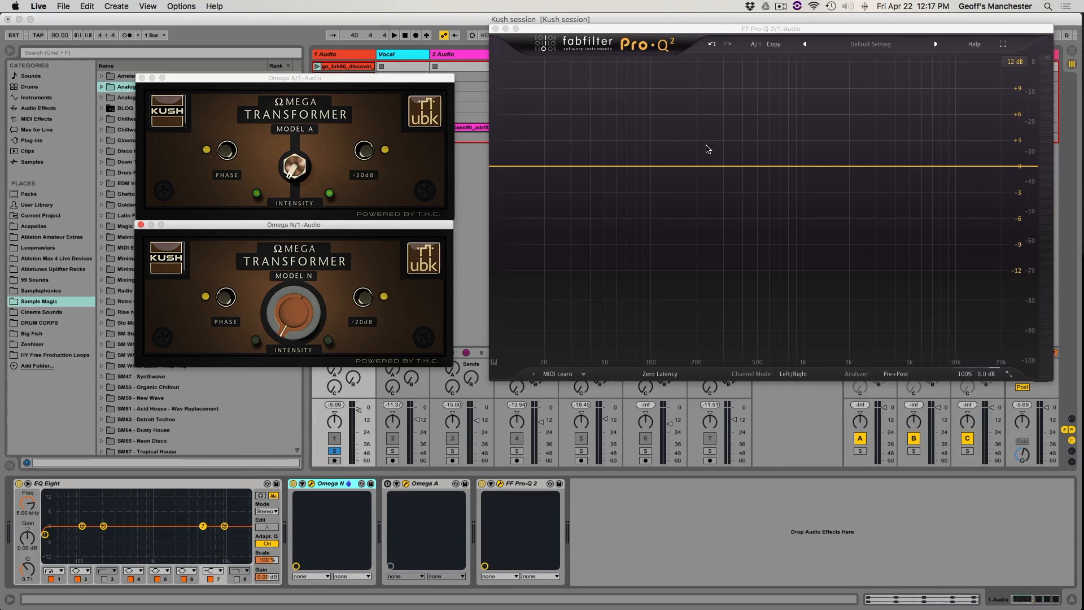
click(891, 376)
click(140, 77)
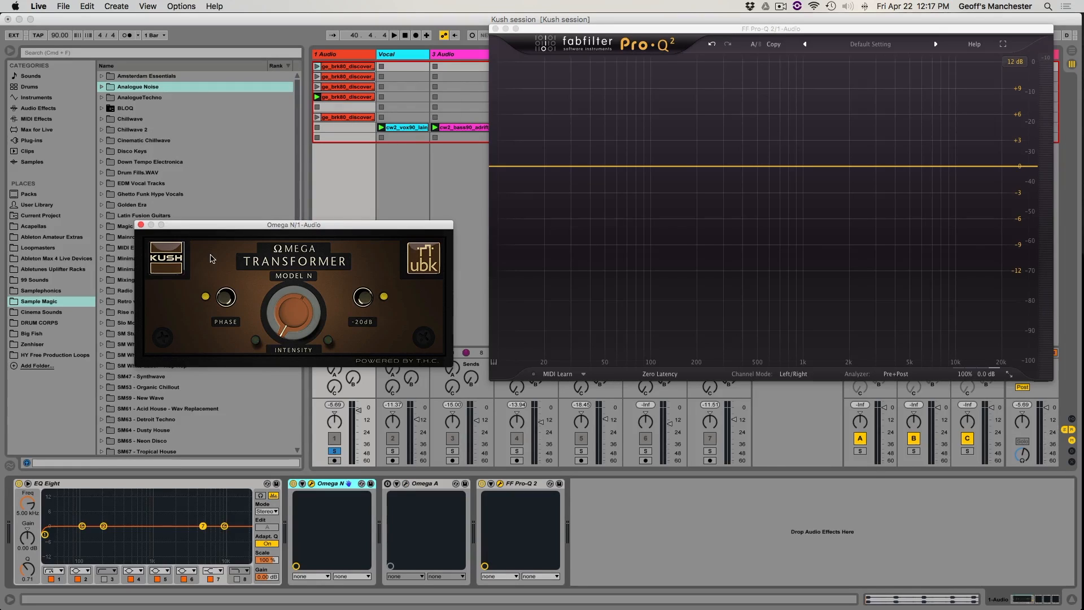
Play the clip in the fourth slot of 1 Audio with Omega N bypassed, and freeze the Pro-Q 2 analyzer spectrum.
click(293, 483)
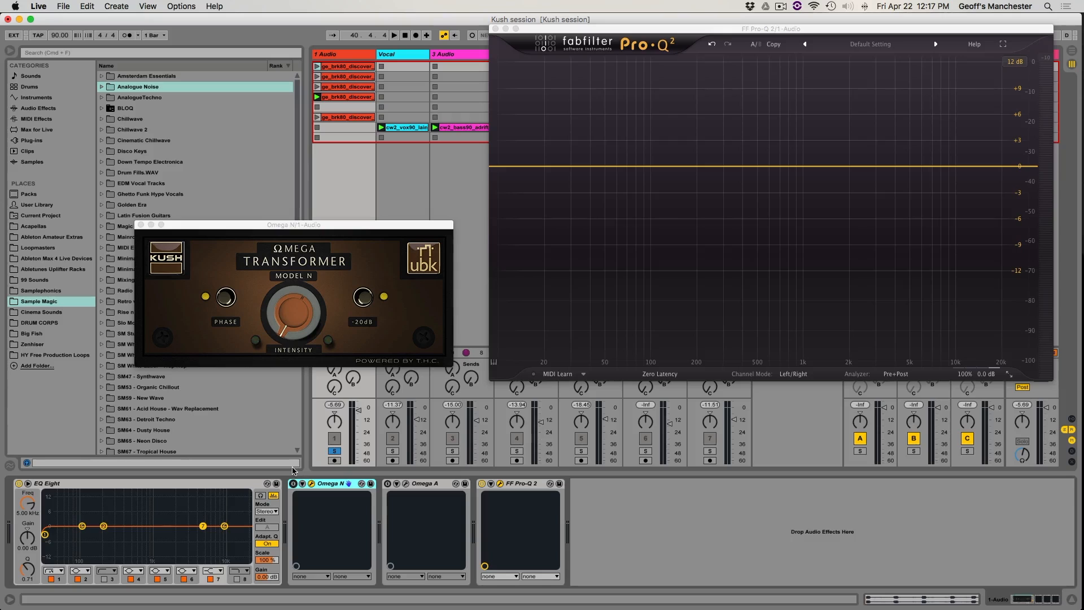
click(317, 97)
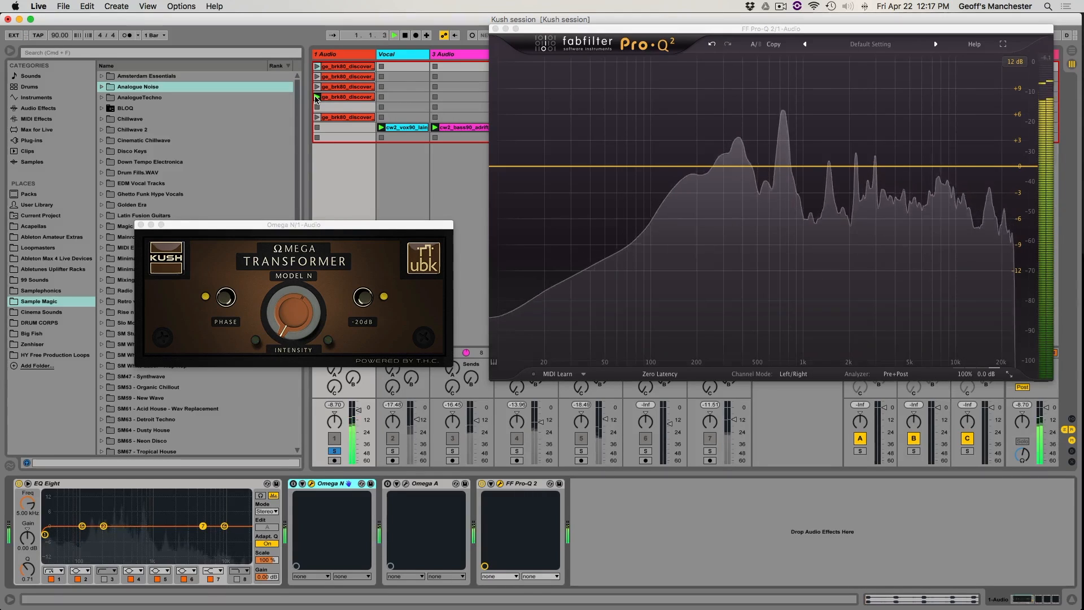
click(881, 373)
click(862, 358)
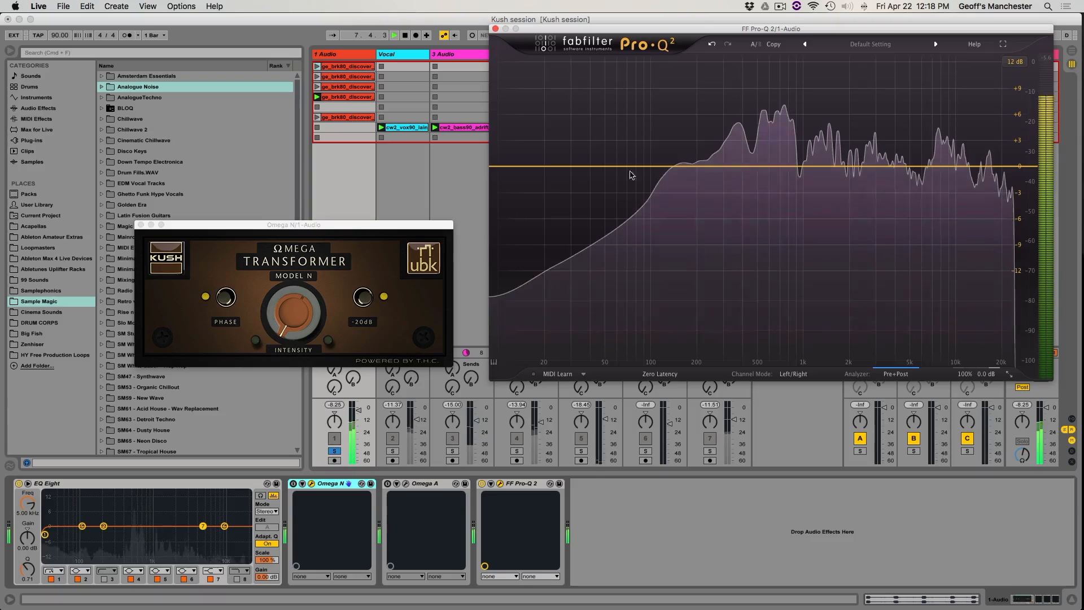
Switch Omega N on and raise its Intensity to about the one o'clock position while the loop plays.
click(293, 484)
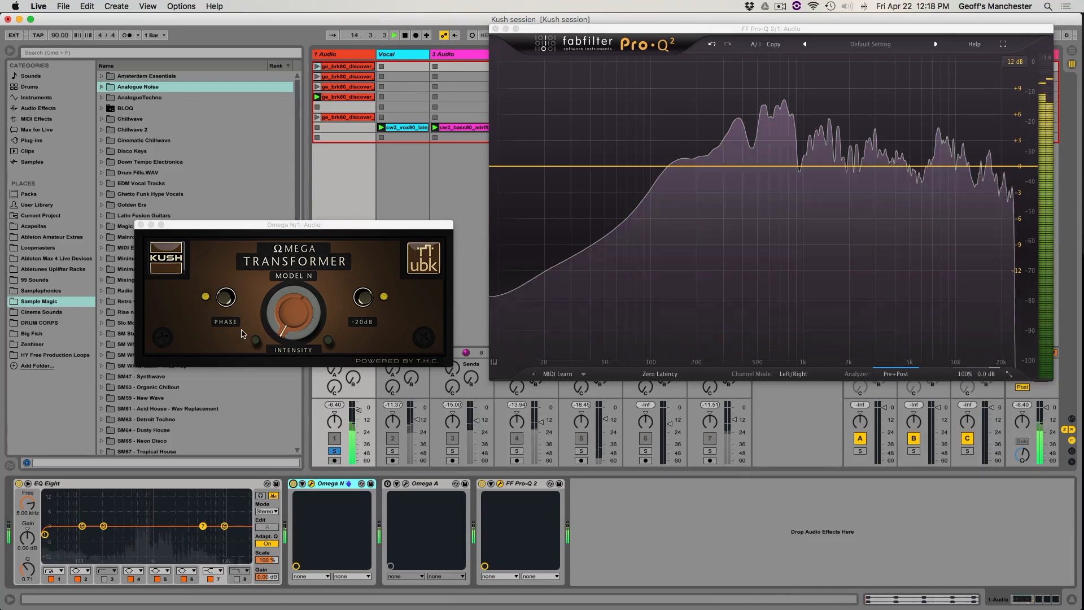
click(285, 326)
scroll(285, 326, up, 5)
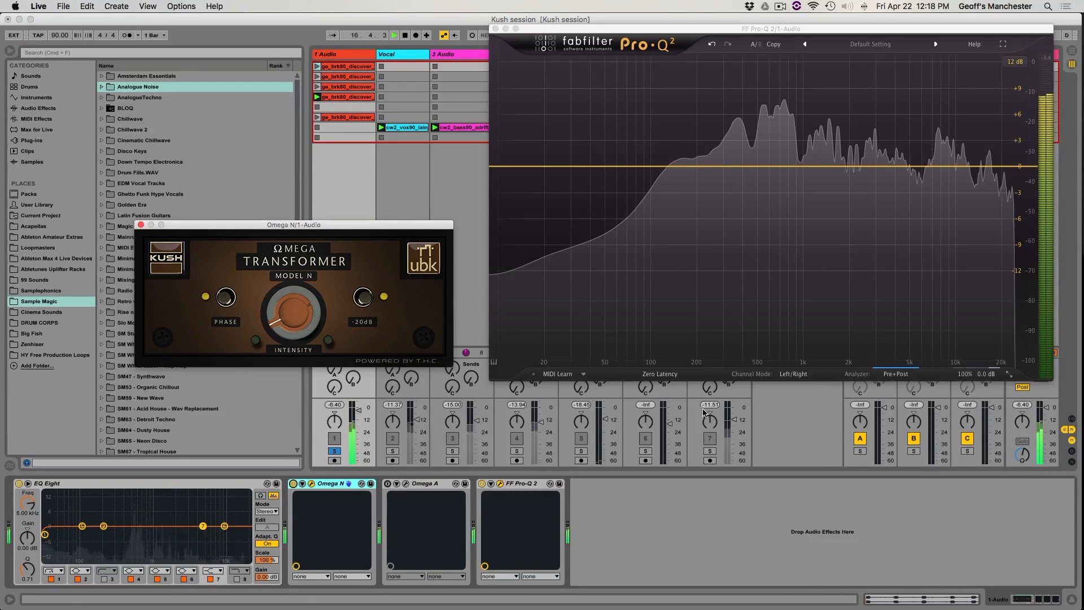
scroll(285, 325, up, 3)
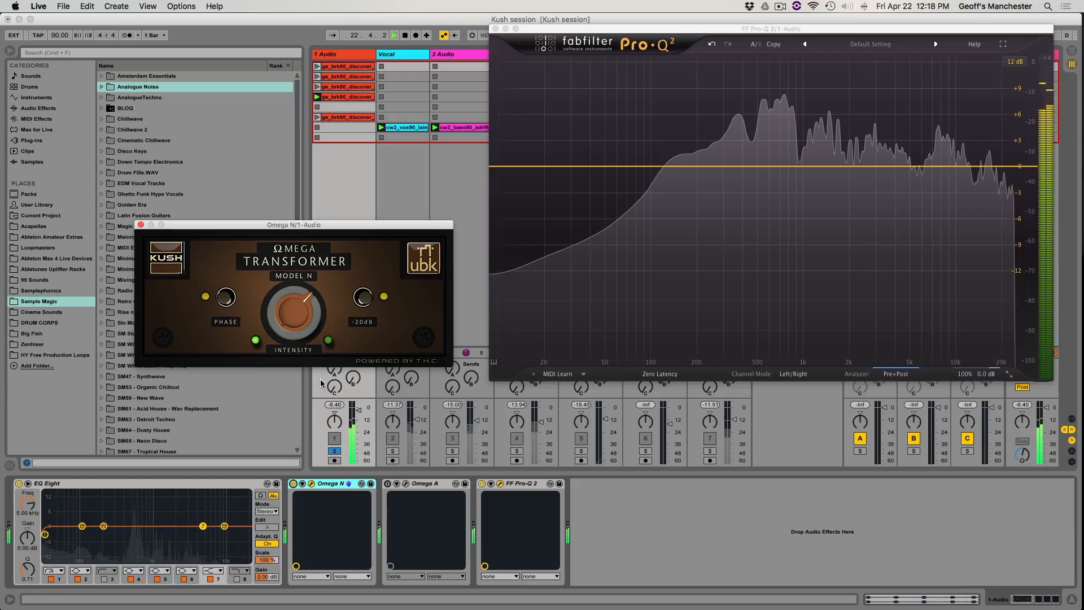
Unfreeze the Pro-Q 2 analyzer and stop playback.
click(892, 375)
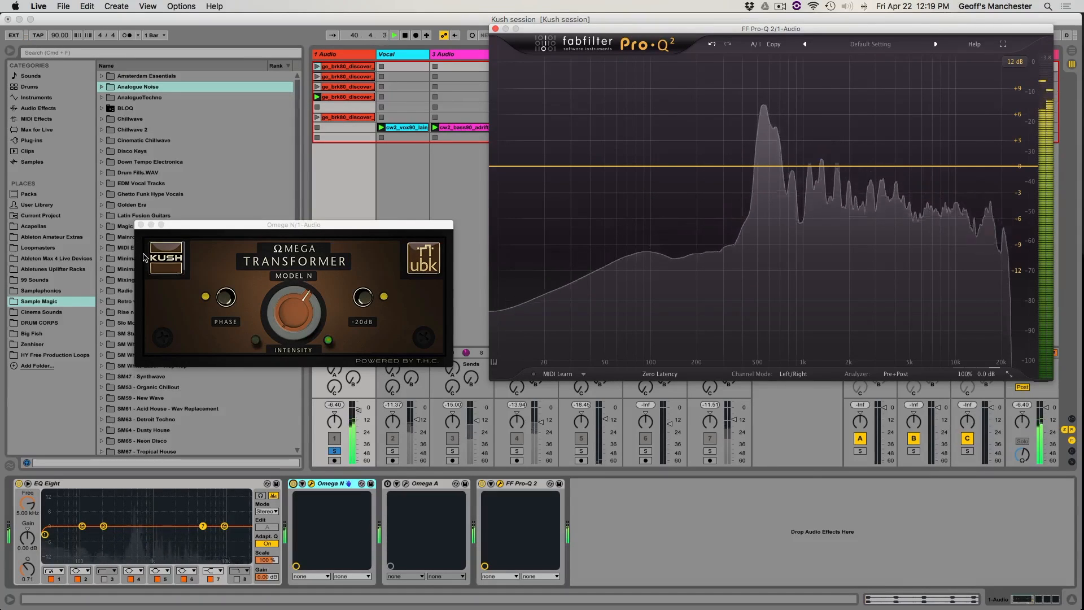
key(space)
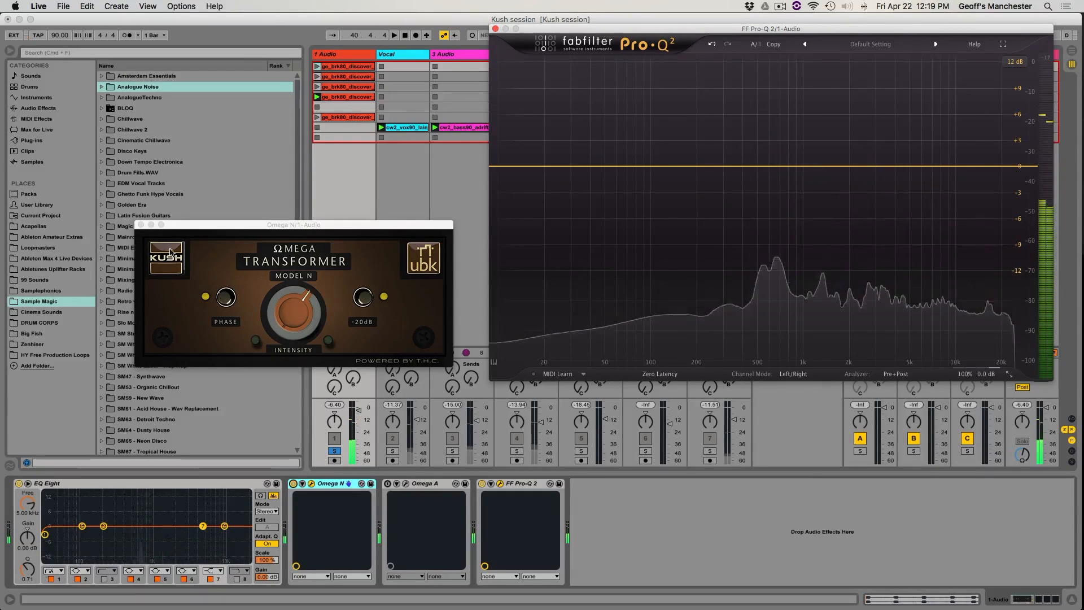
Close the Omega N window and bypass the plugin.
click(141, 225)
click(293, 484)
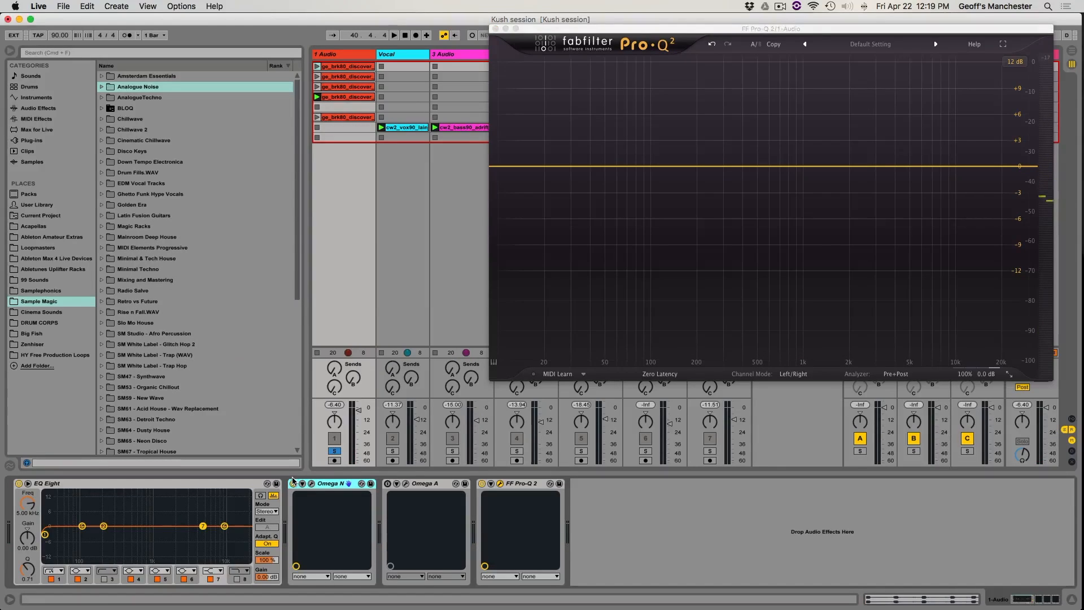
click(293, 484)
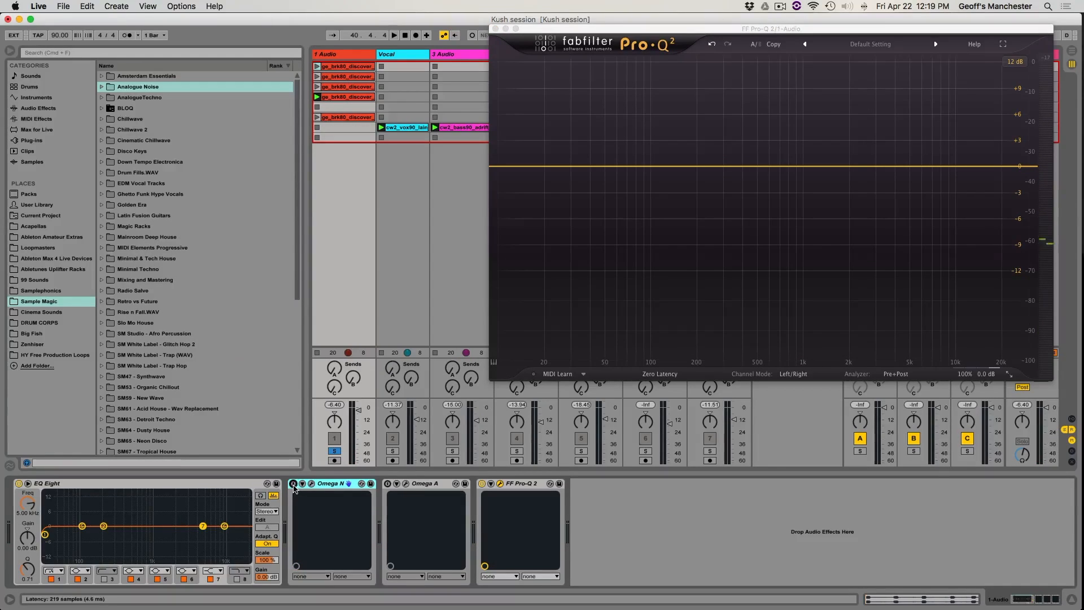
Open the Omega A window below the clip slots, and freeze the Pro-Q 2 analyzer while the loop plays with Omega A bypassed.
click(404, 484)
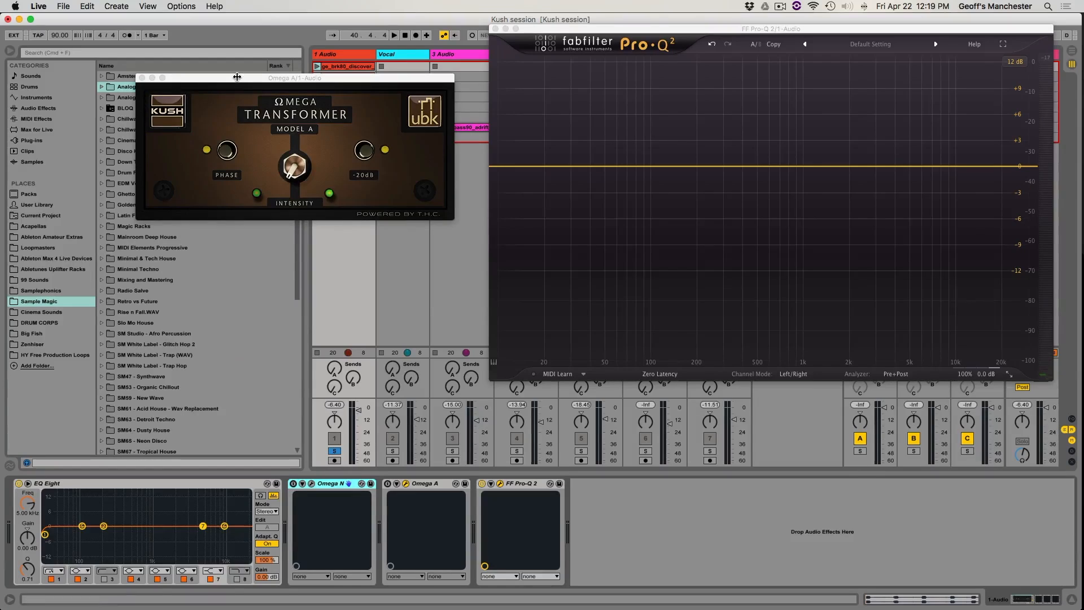
drag(235, 75, 265, 304)
key(space)
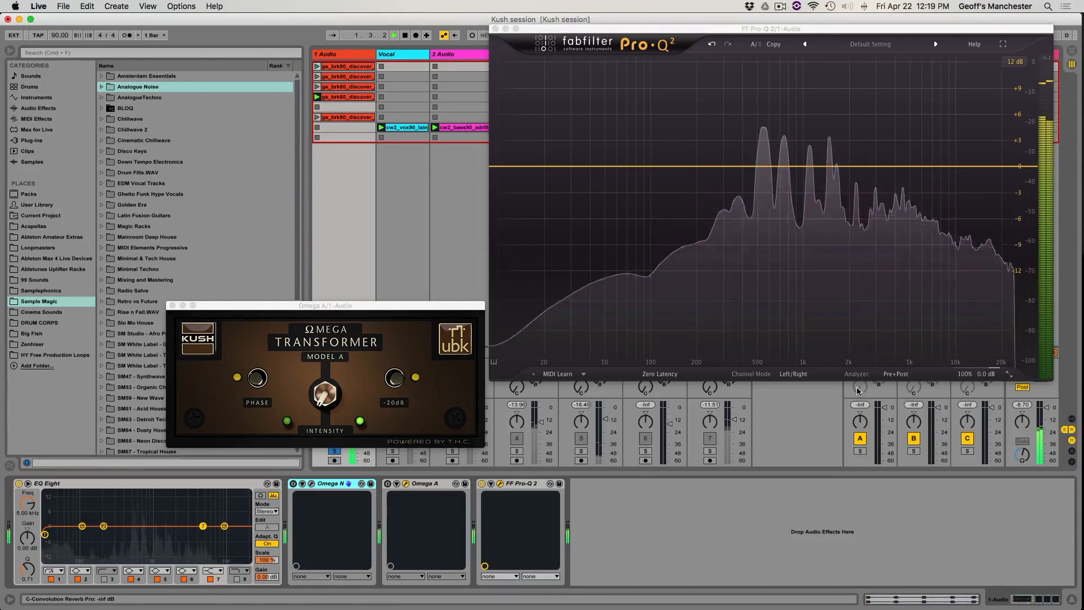
click(896, 374)
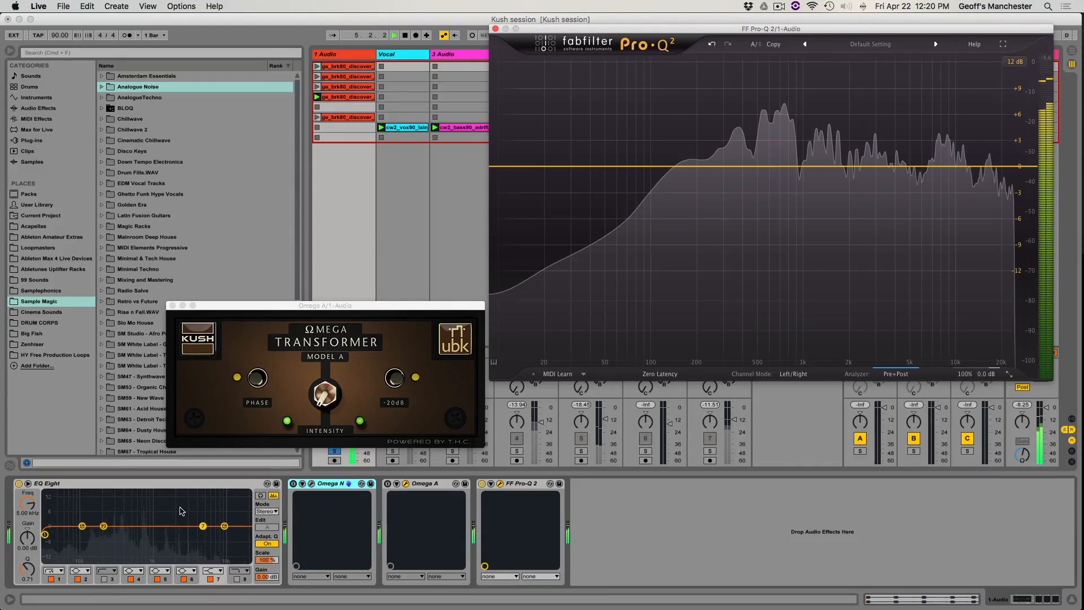
Switch on Omega A and audition the loop while raising its Intensity to about the eleven o'clock position, ending with playback stopped.
click(385, 489)
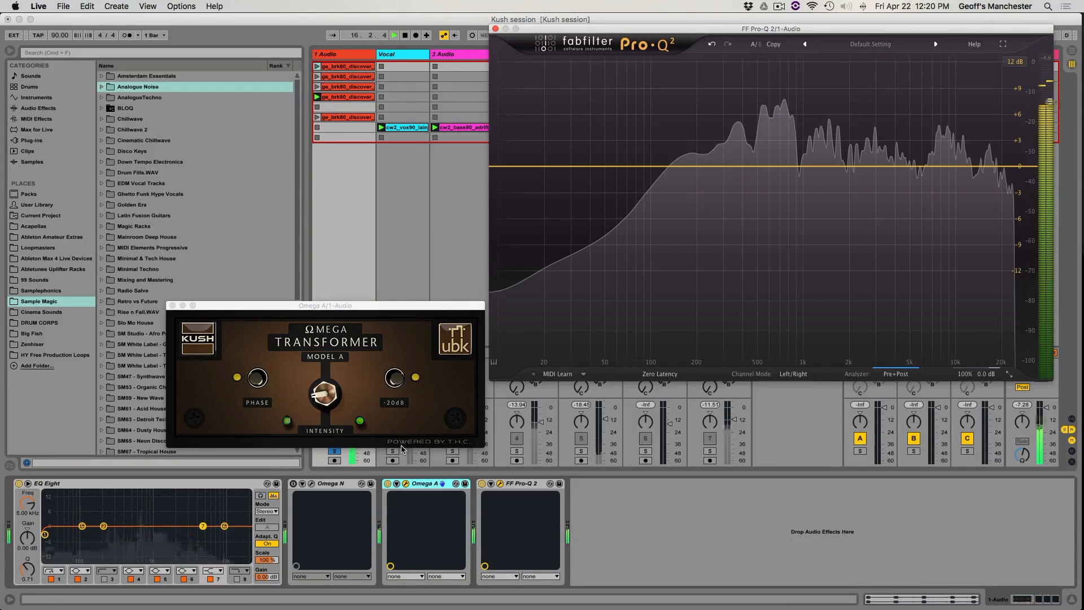
key(space)
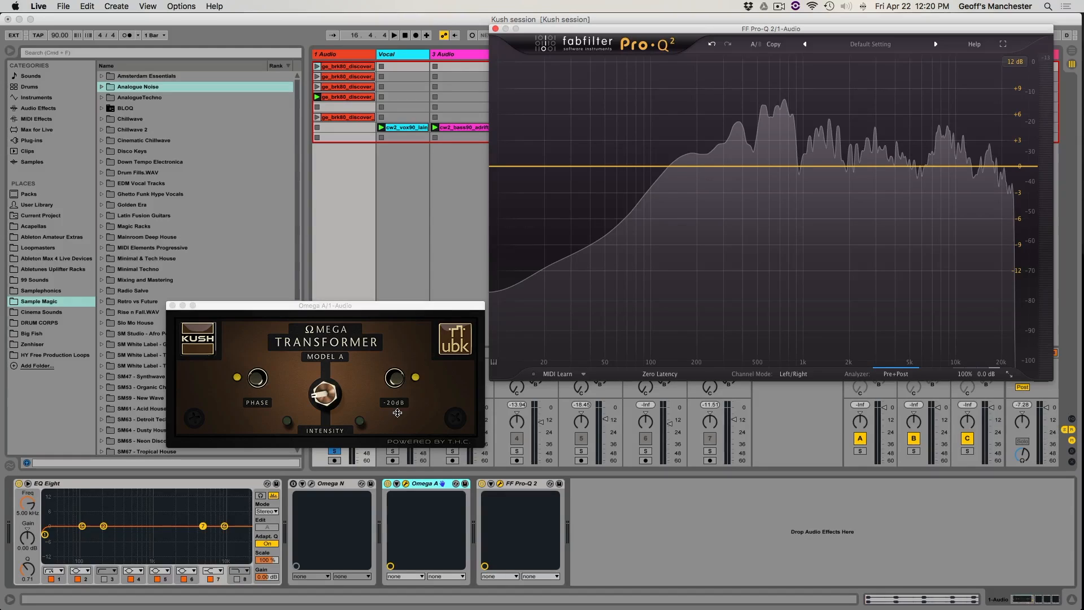
key(space)
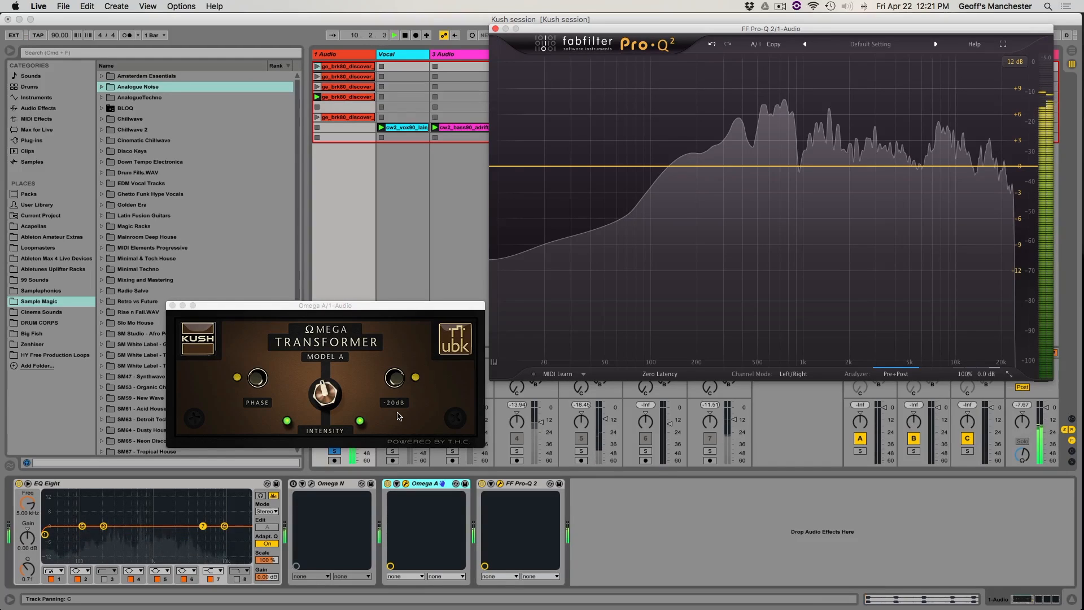
key(space)
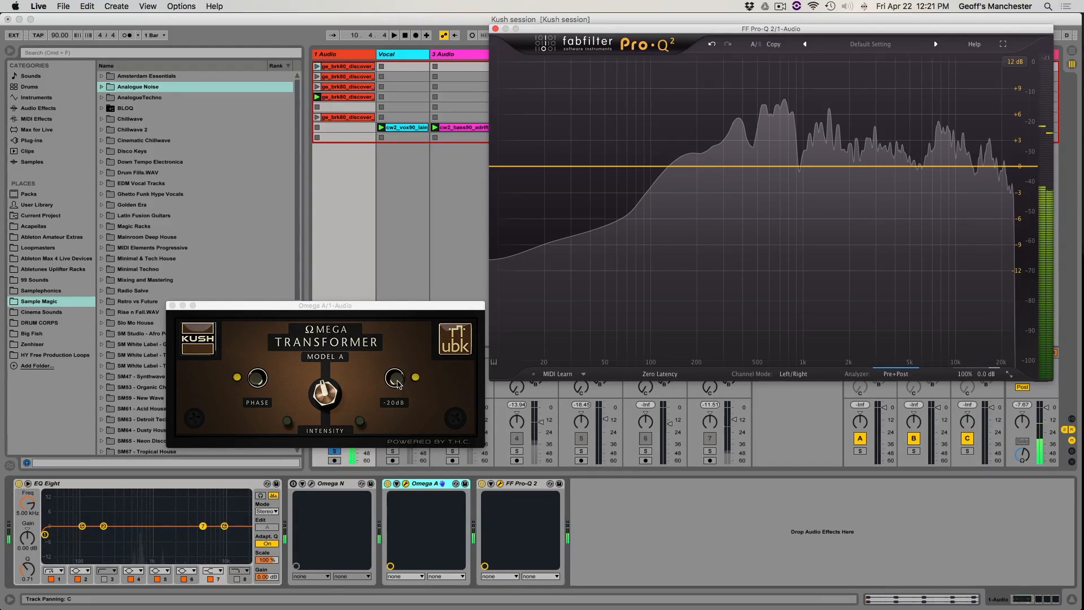
Engage the -20dB switch on Omega A and play the loop with Intensity raised to about the one o'clock position.
click(398, 384)
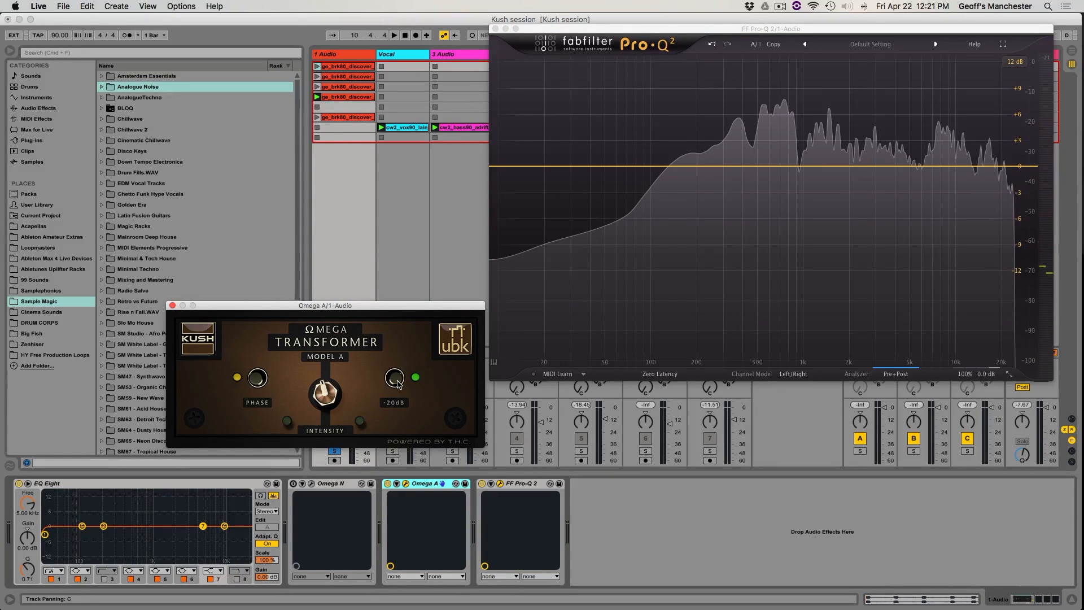
key(space)
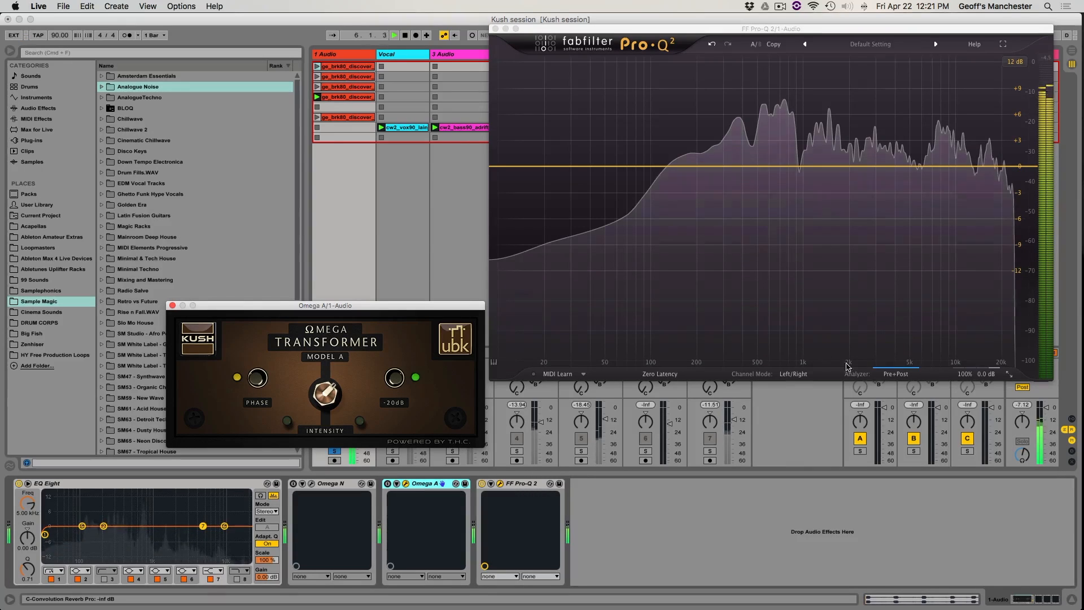
Unfreeze the Pro-Q 2 analyzer, stop playback and close the Omega A window.
mouse_move(887, 378)
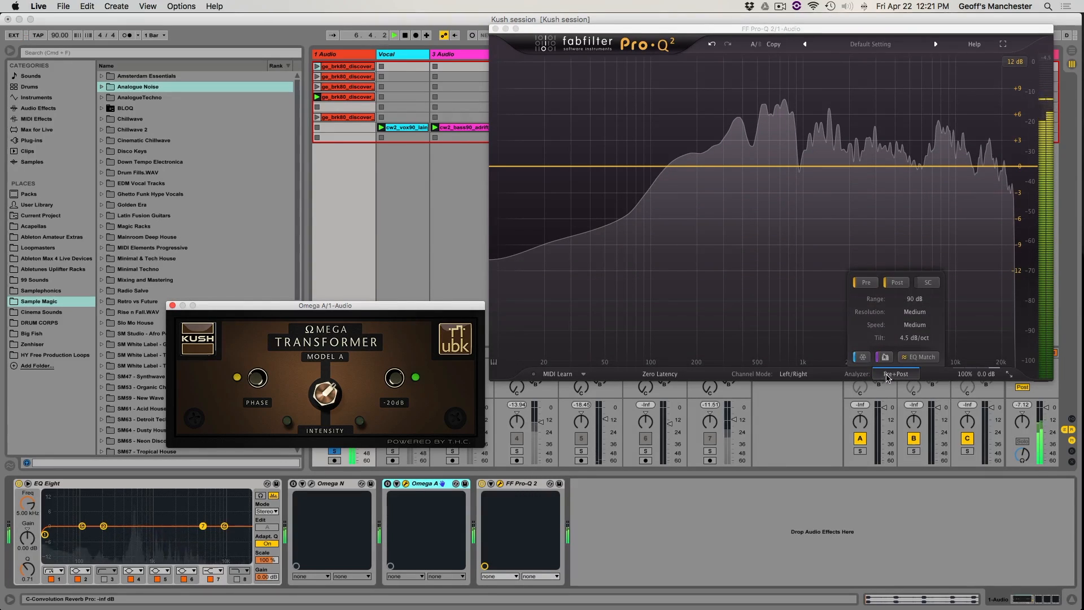
click(862, 357)
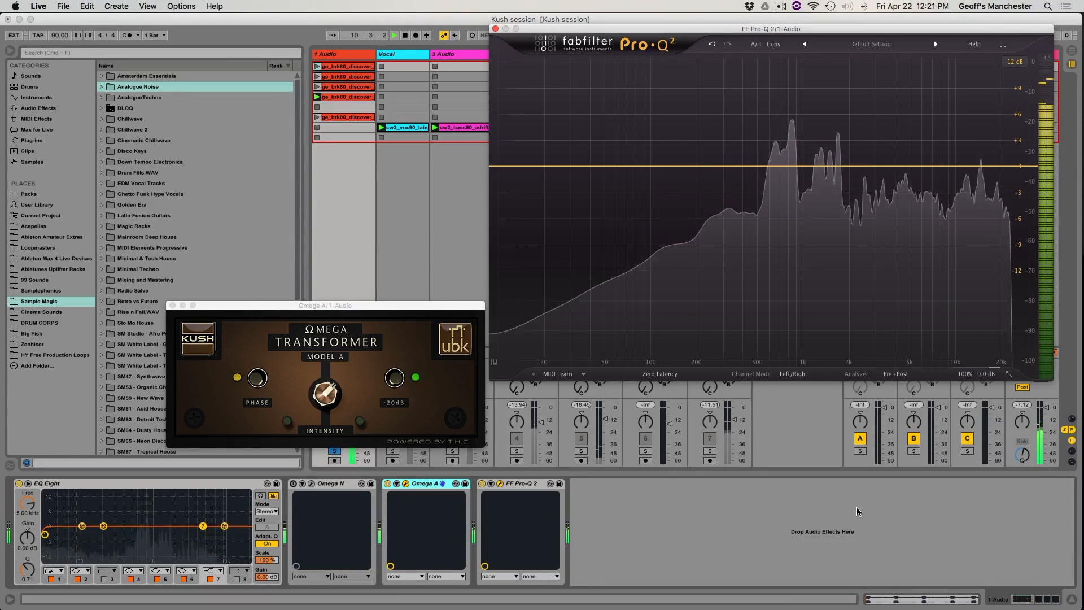
key(space)
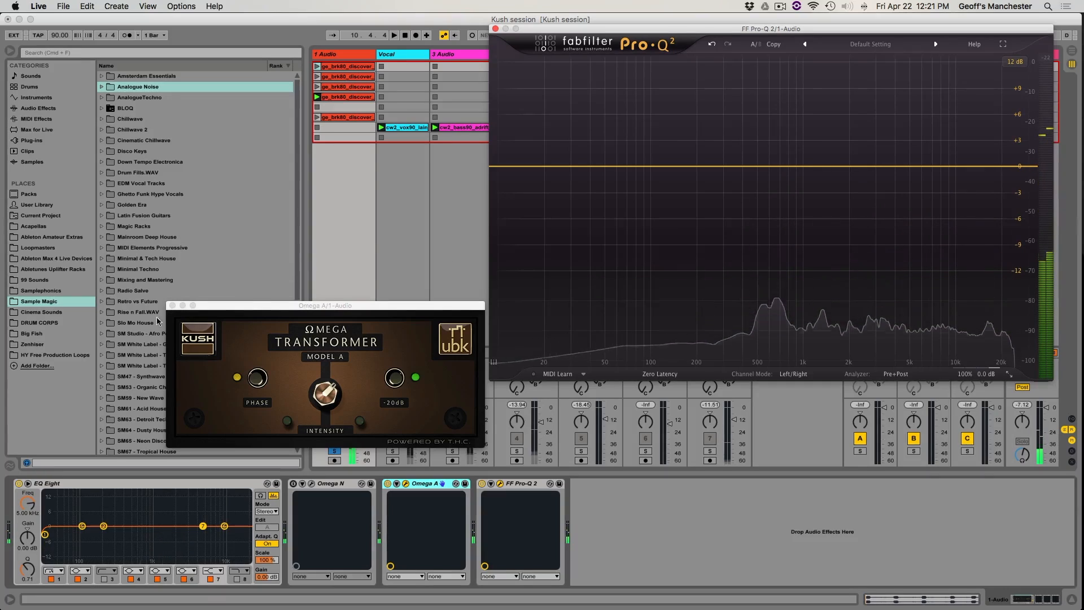
click(172, 306)
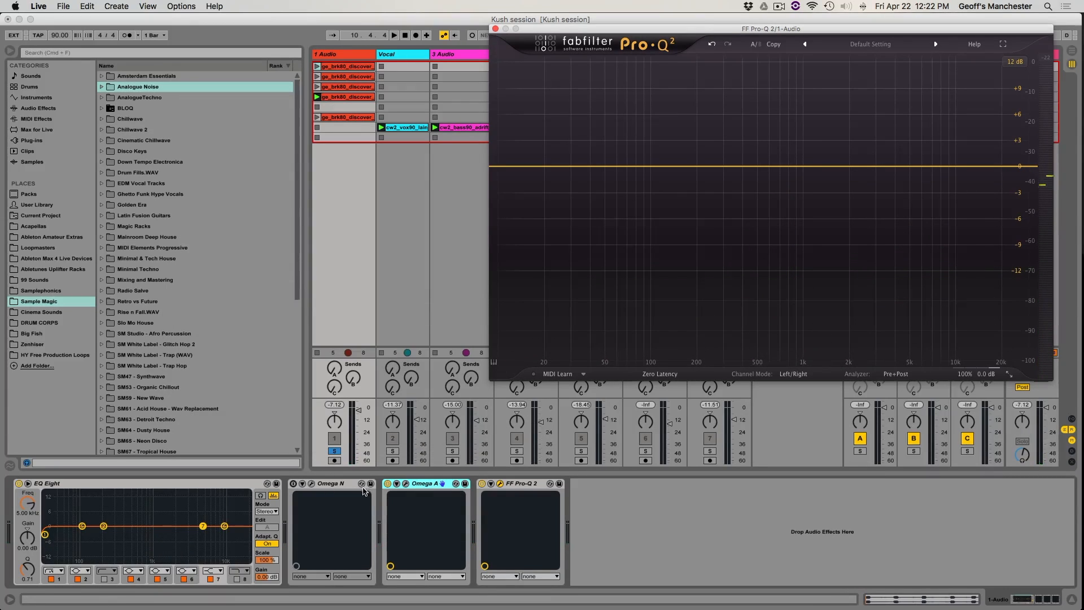
Play the sixth drum loop clip on track 1, with Omega A bypassed and Omega N switched on at about twelve o'clock Intensity.
click(387, 483)
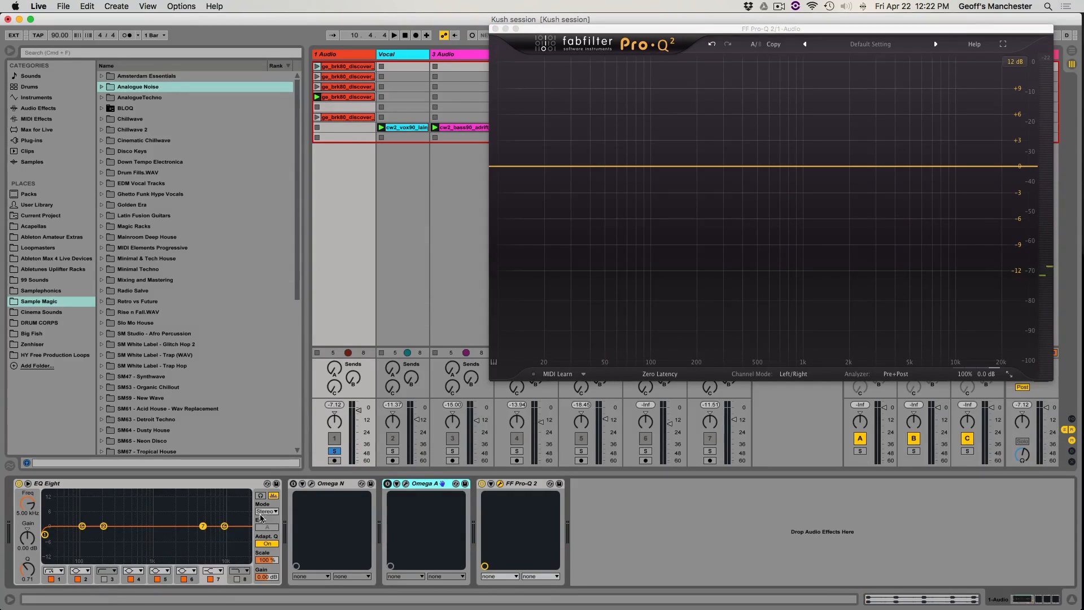
click(316, 117)
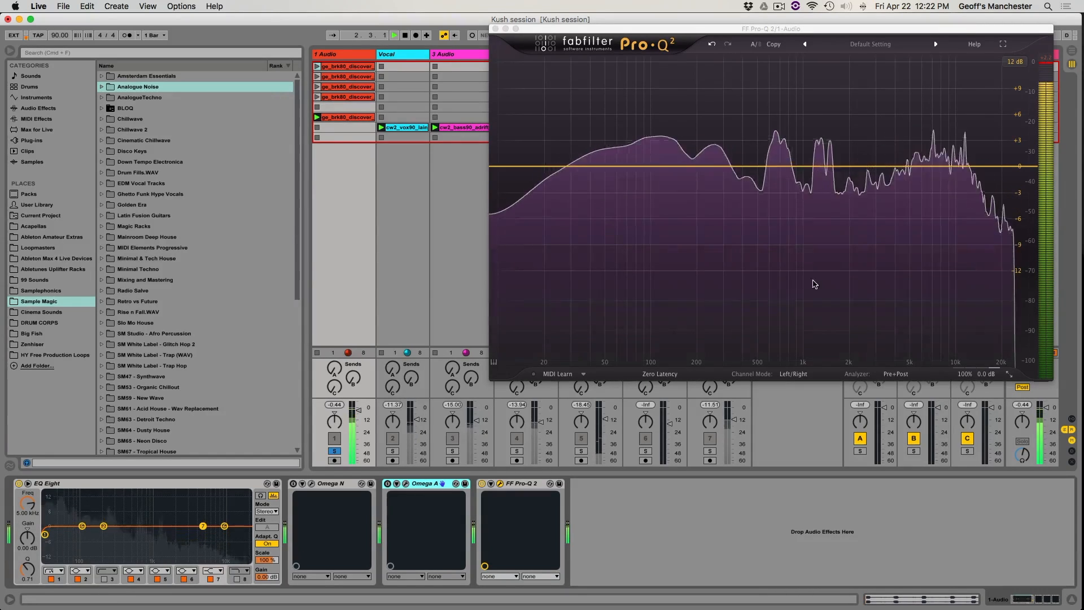
click(312, 485)
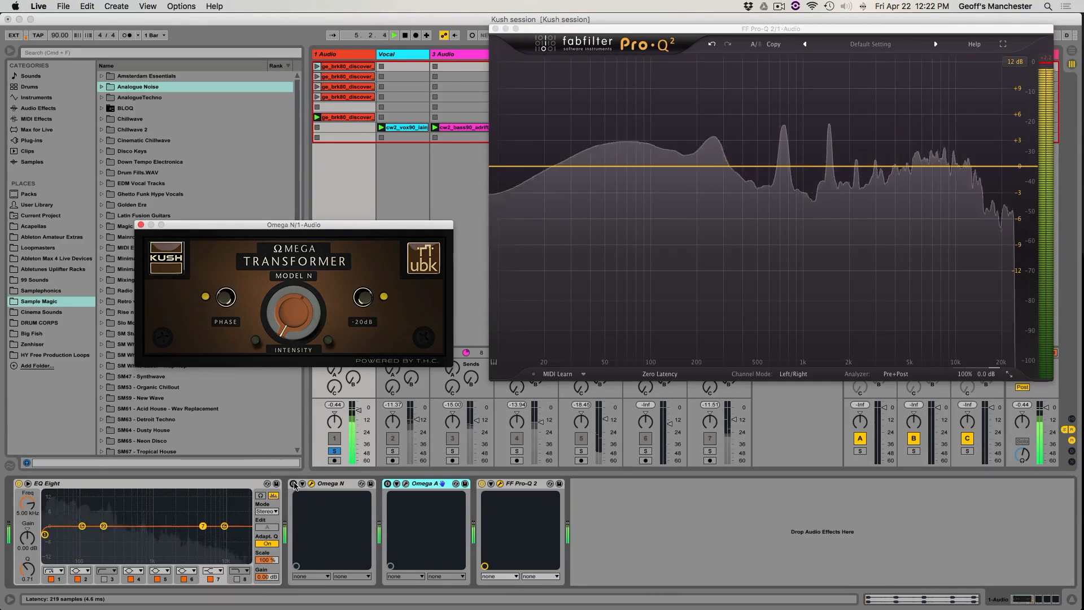
click(293, 484)
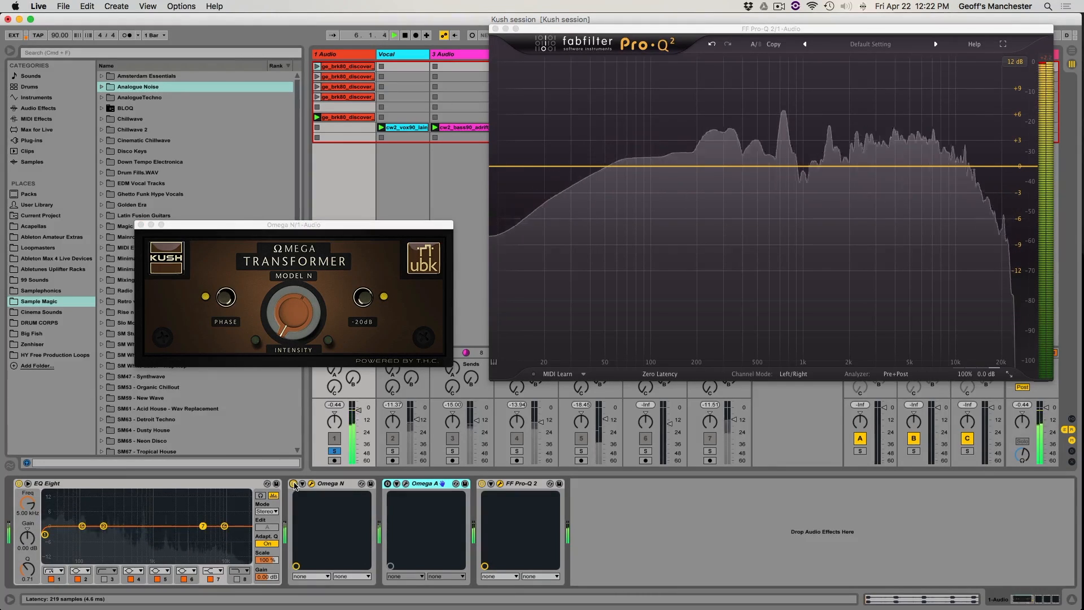
Compare the drum loop with and without Omega N by repeatedly toggling its bypass, ending with Omega N bypassed.
click(295, 484)
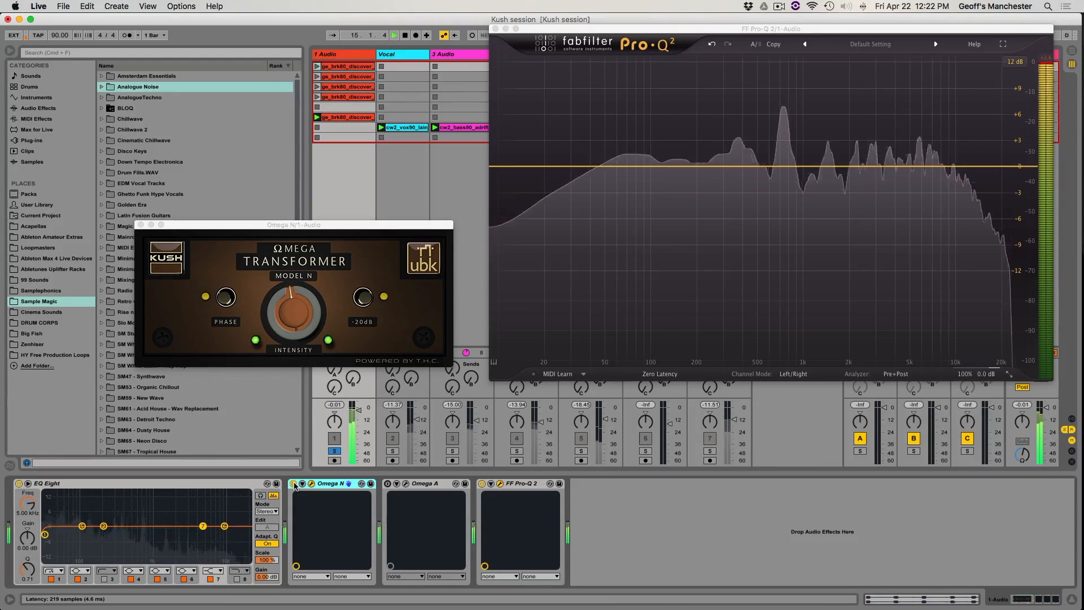
click(293, 484)
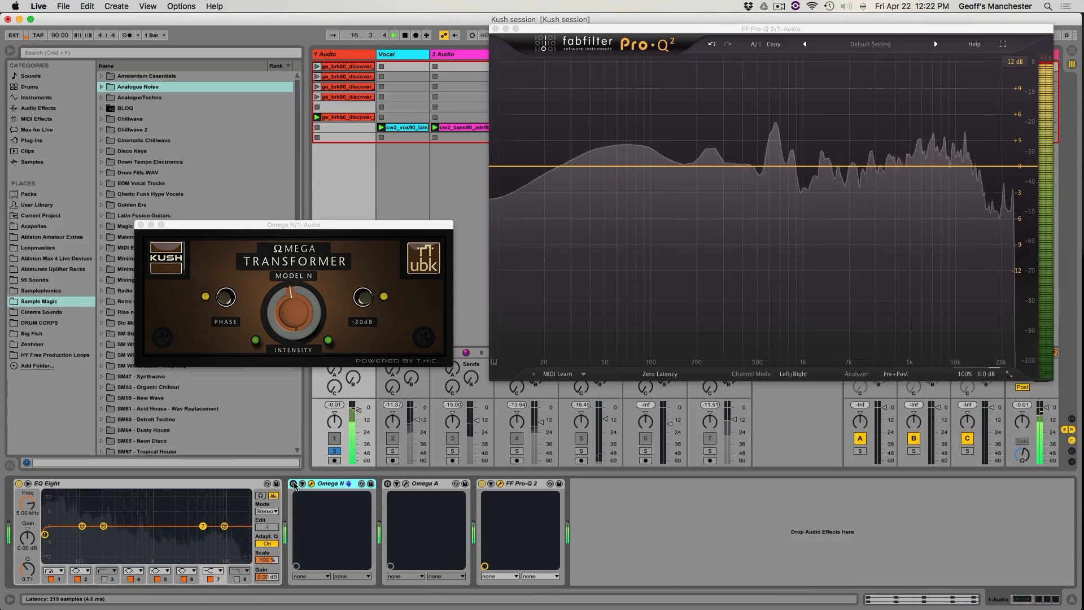
click(293, 484)
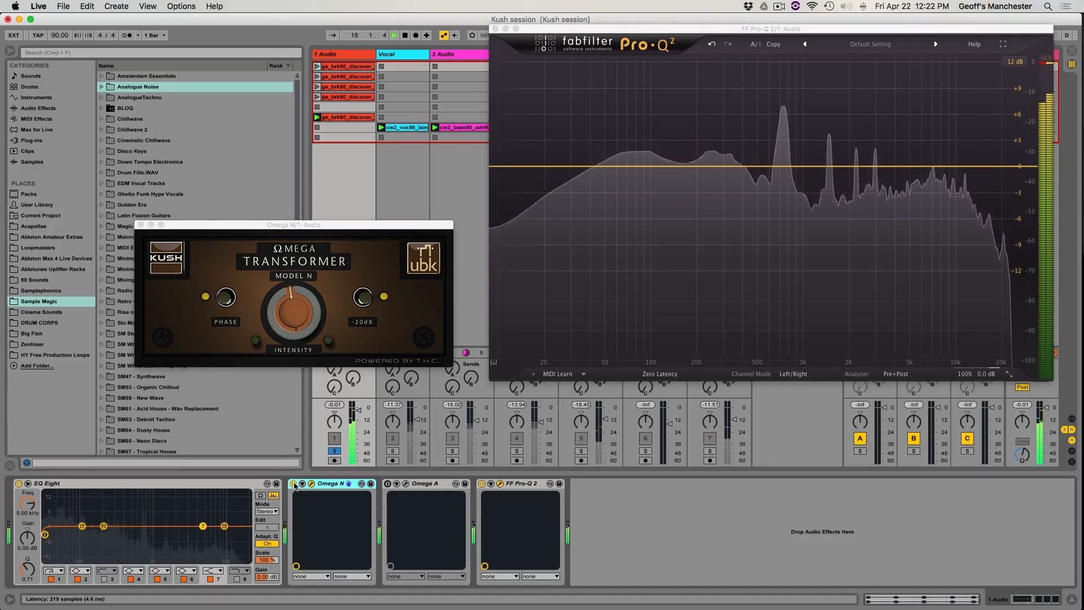
click(293, 484)
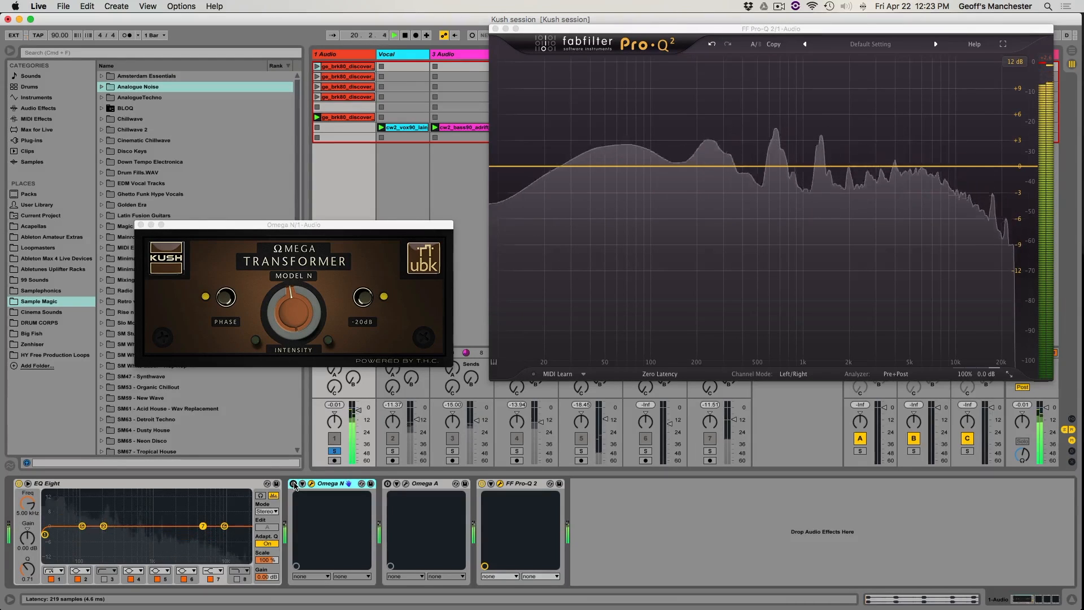
click(293, 484)
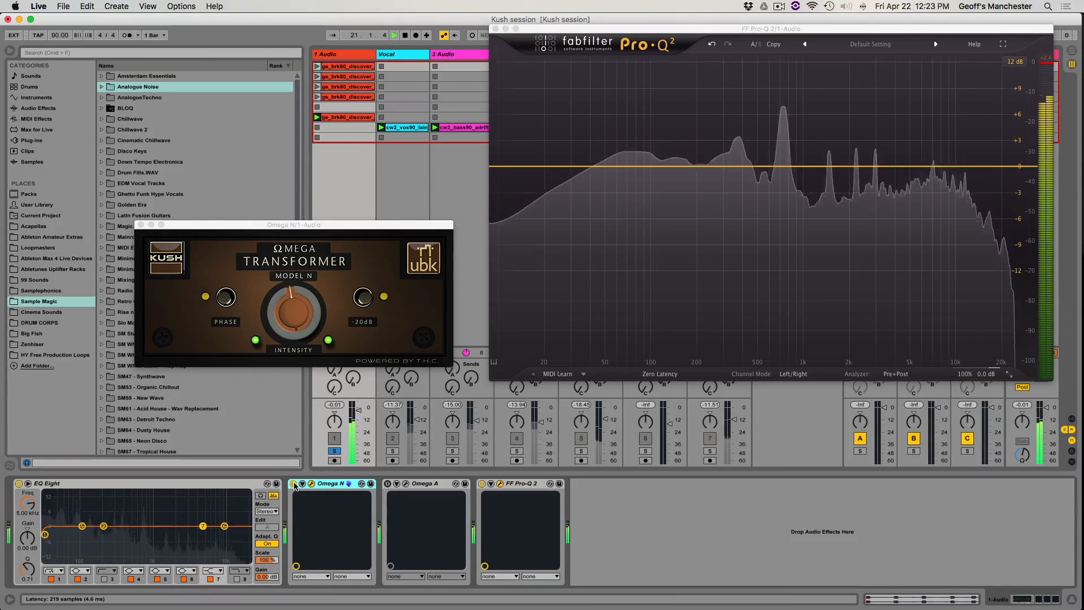
click(293, 484)
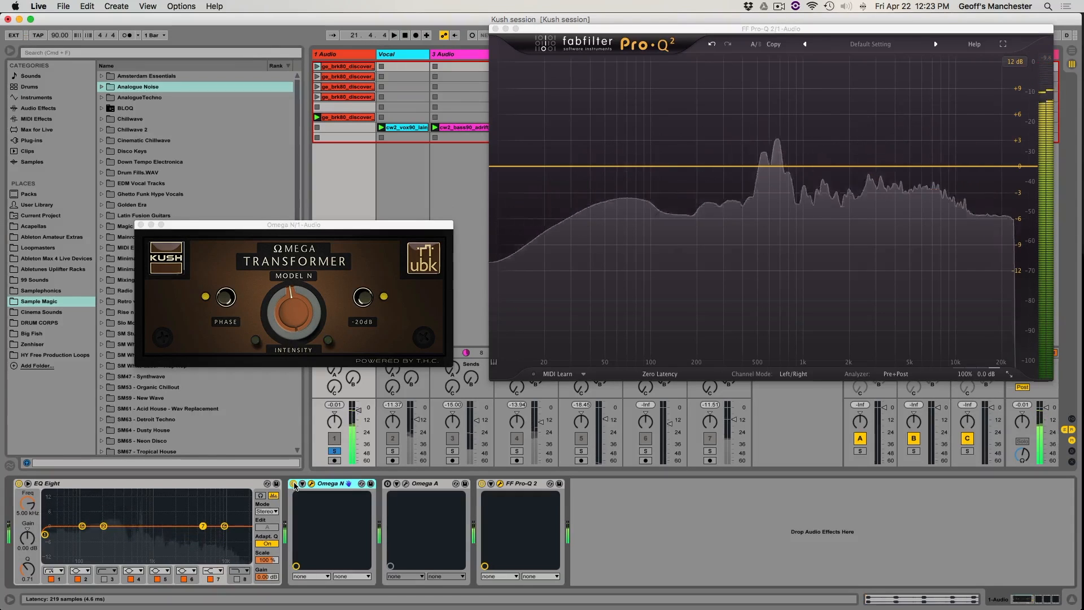
Close the Omega N window and open Omega A on track 1, bypassed with its Intensity at minimum.
click(387, 484)
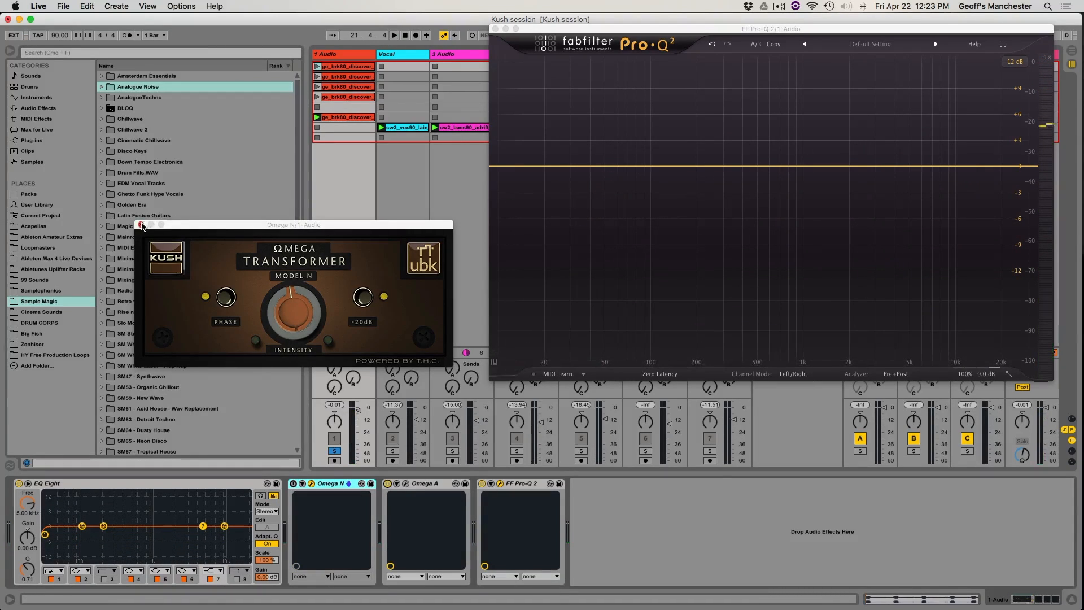
click(142, 224)
click(406, 483)
click(387, 484)
drag(326, 388, 343, 601)
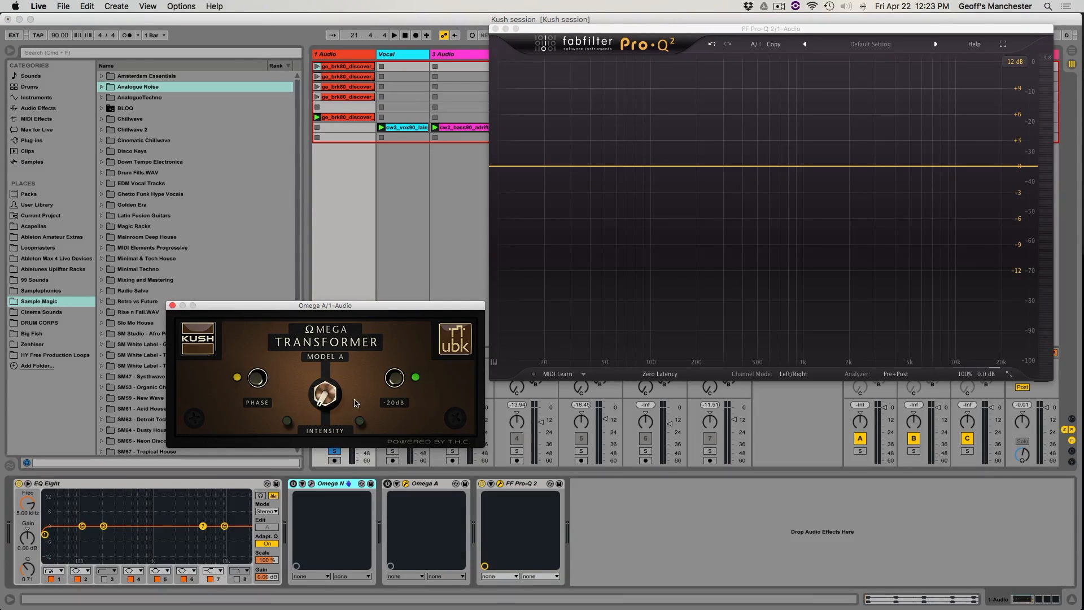
Play the loop, switch on Omega A and raise its Intensity to about the one o'clock position, then stop playback.
key(space)
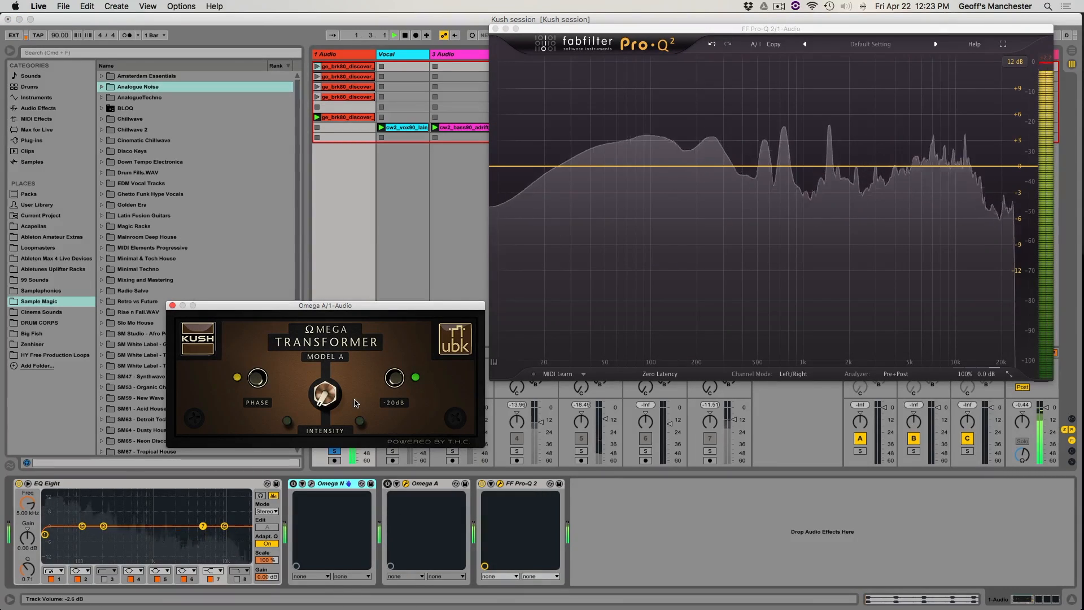
click(354, 403)
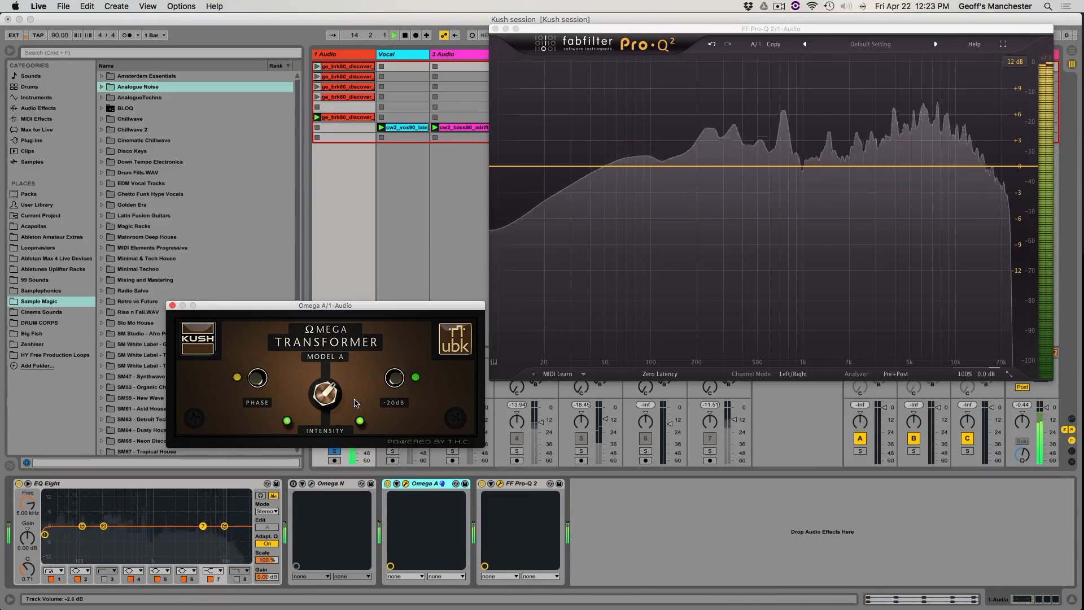
key(space)
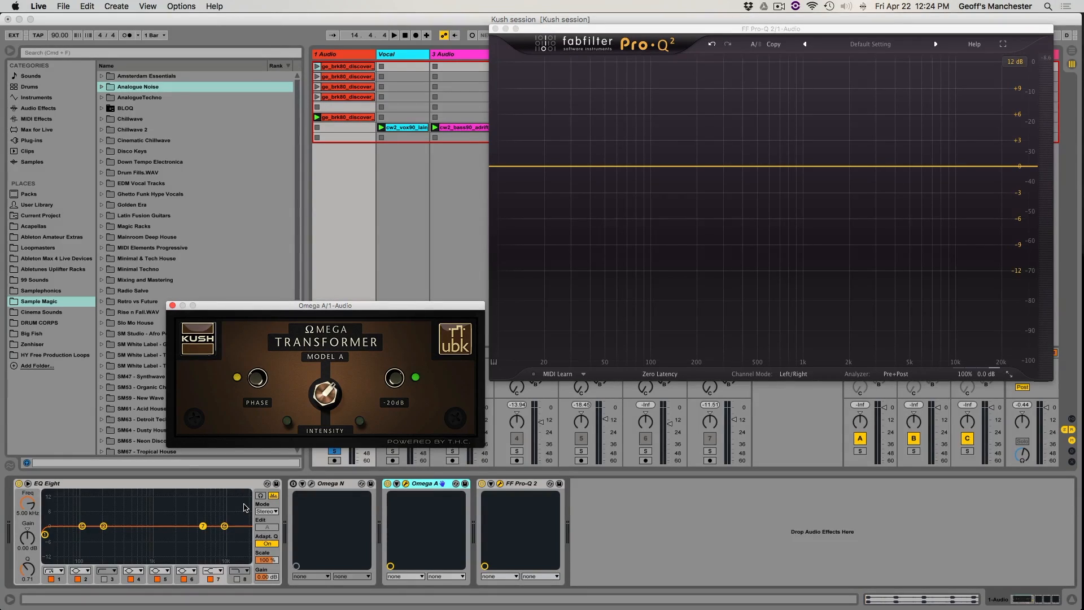
While the loop plays, open Omega N directly above the Omega A window and switch it on with Intensity at minimum.
key(space)
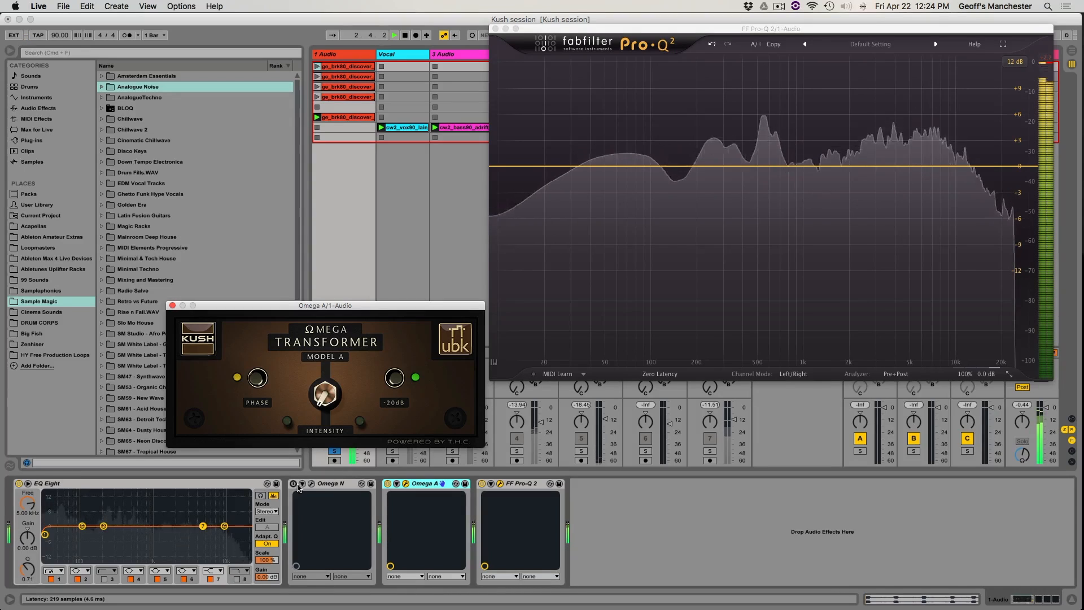
click(314, 488)
click(312, 484)
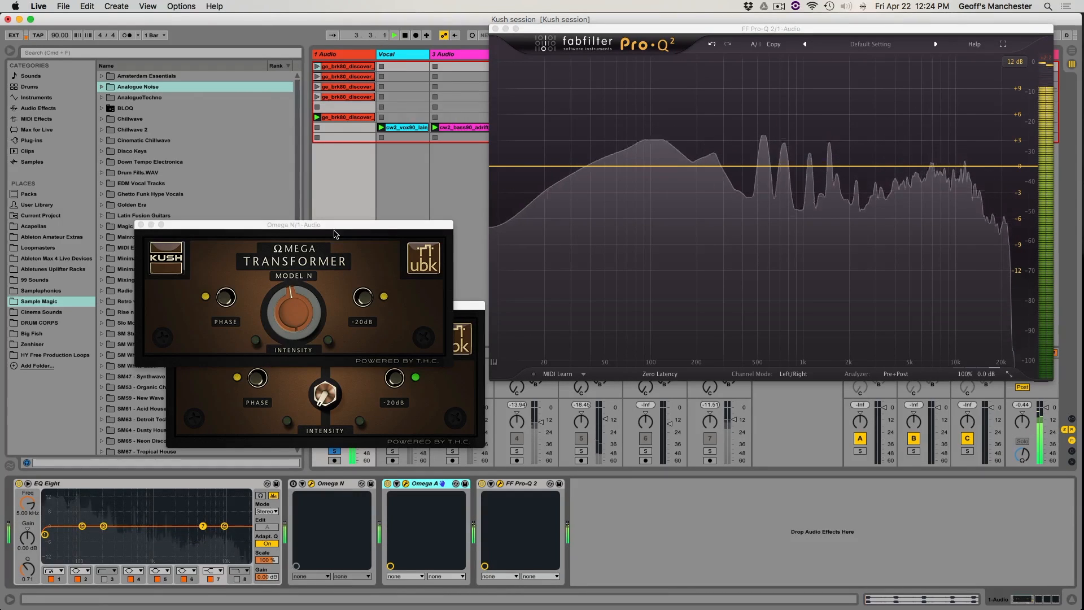
drag(337, 222, 366, 165)
drag(332, 242, 407, 607)
click(293, 484)
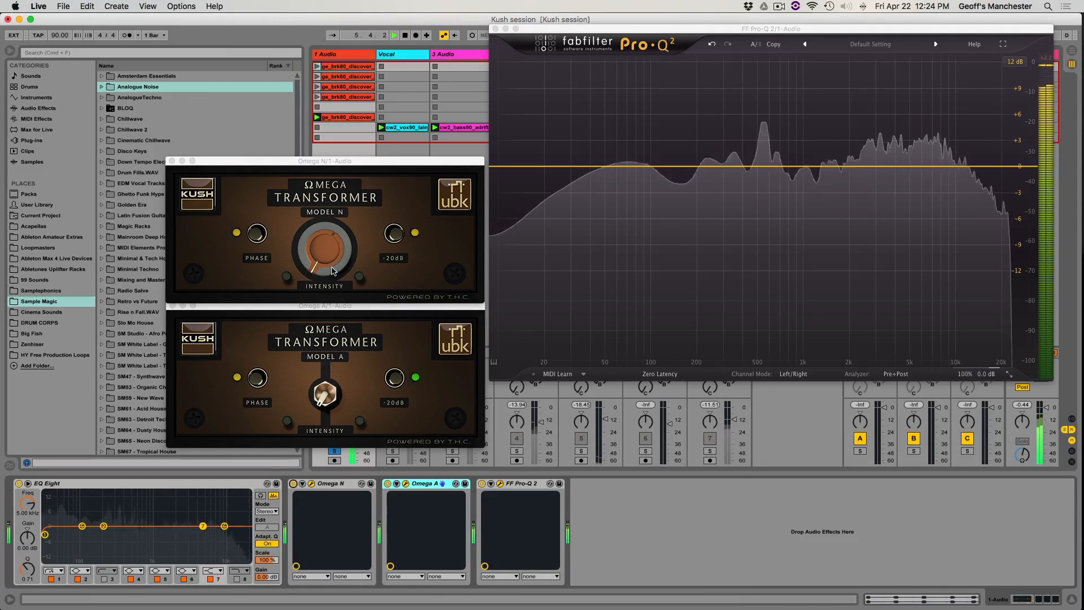
Audition both transformers together, raising the Intensity of Omega A and Omega N to about the ten o'clock position, and stop playback.
drag(330, 267, 327, 390)
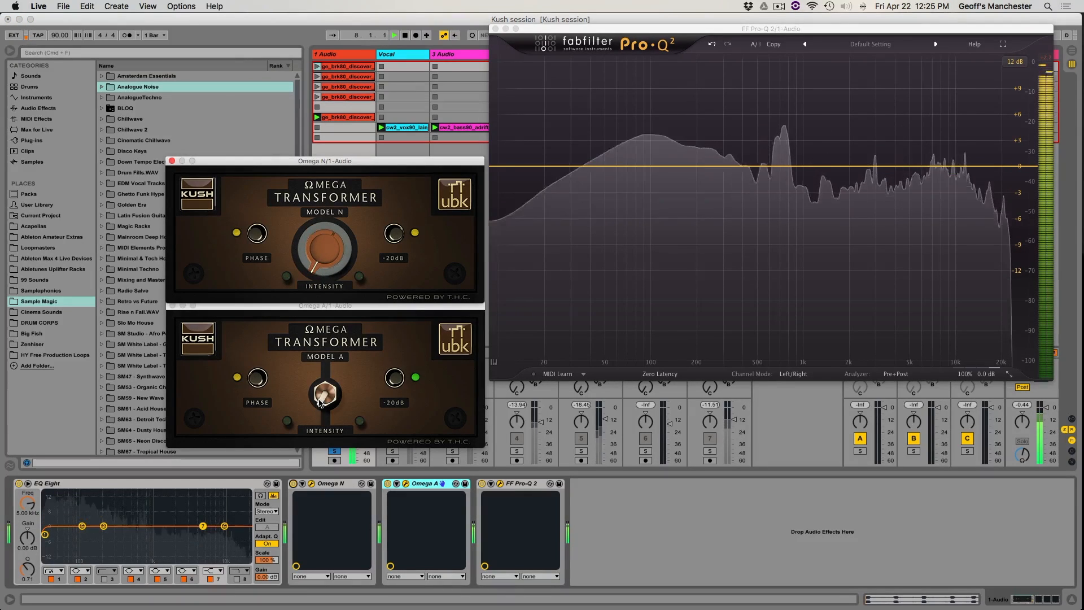
drag(333, 403, 303, 348)
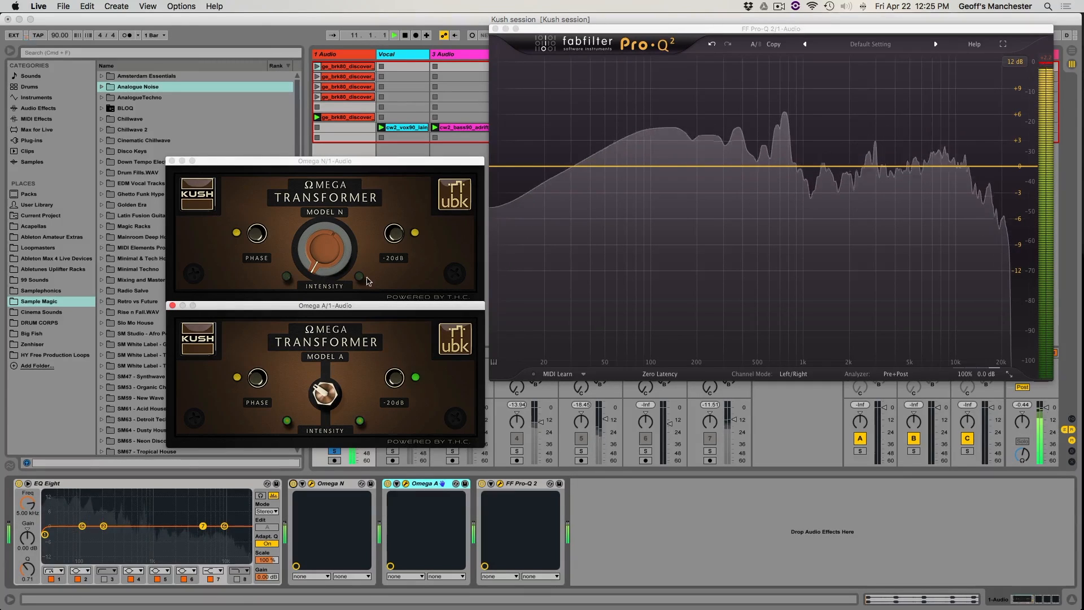
drag(320, 262, 309, 218)
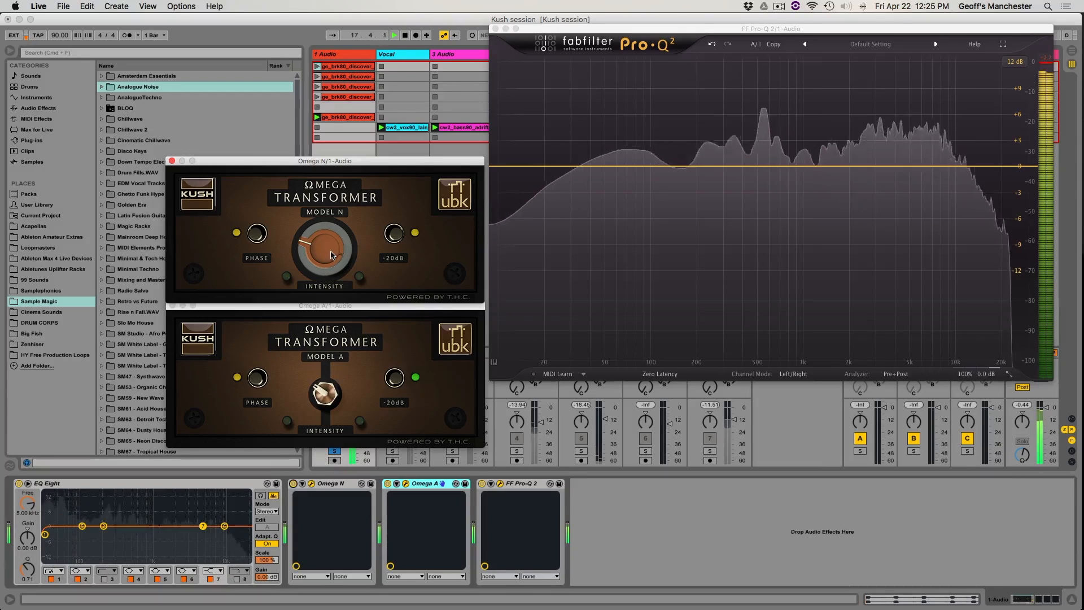
key(space)
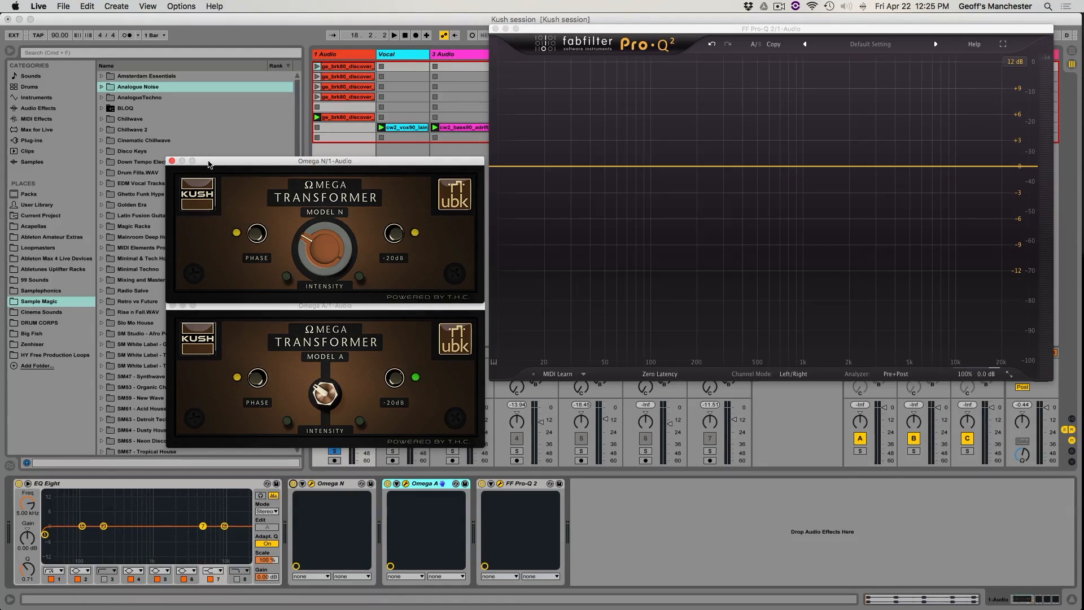
Close both Omega windows, shift the Pro-Q 2 window clear of the third track and unsolo track 1.
drag(208, 164, 208, 161)
click(171, 159)
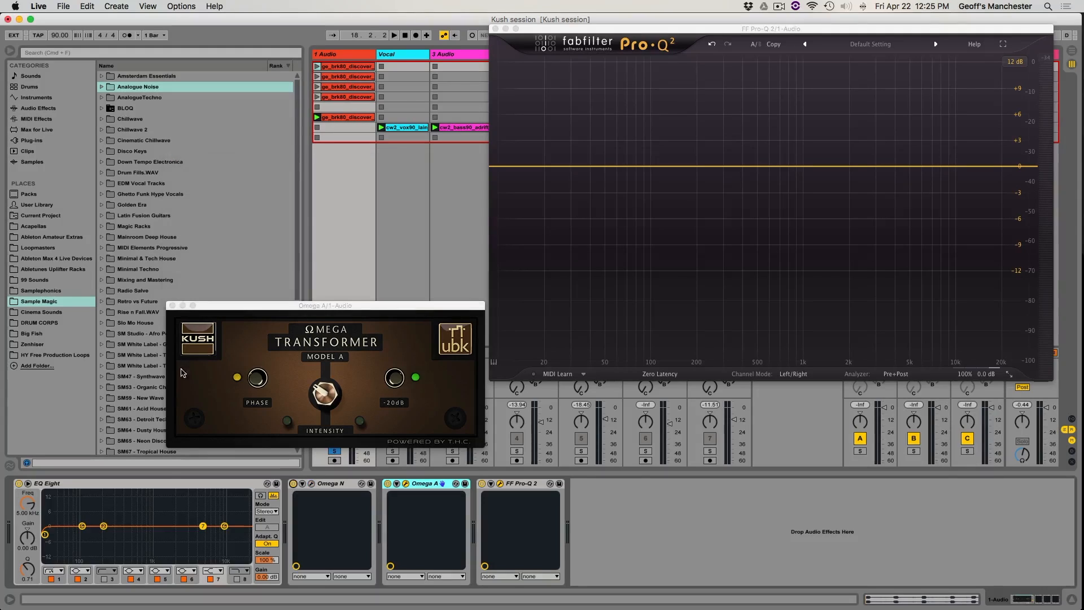
click(171, 301)
click(172, 306)
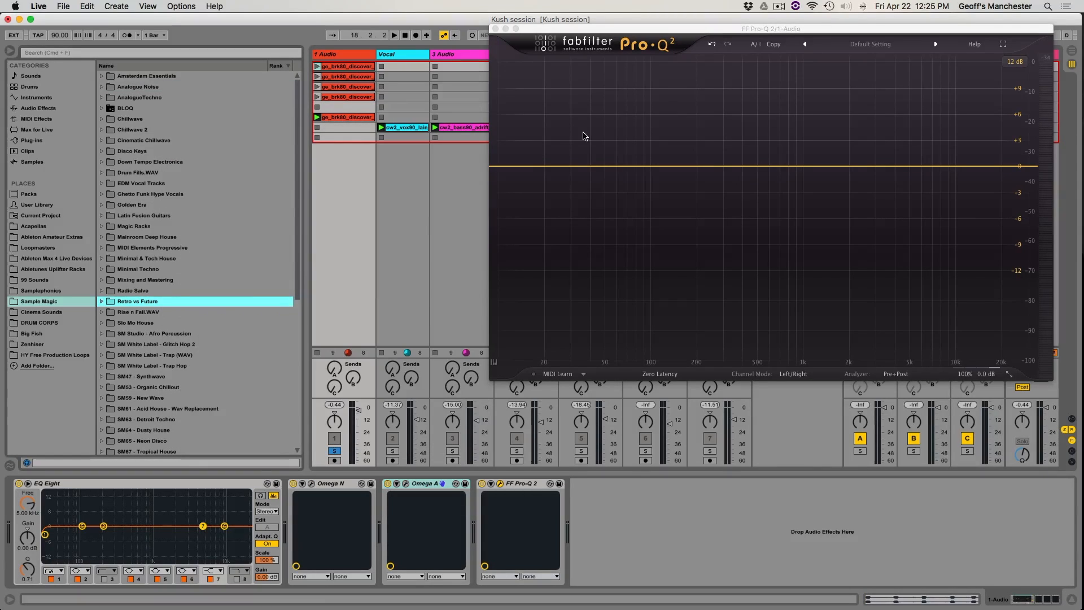
drag(552, 34, 580, 33)
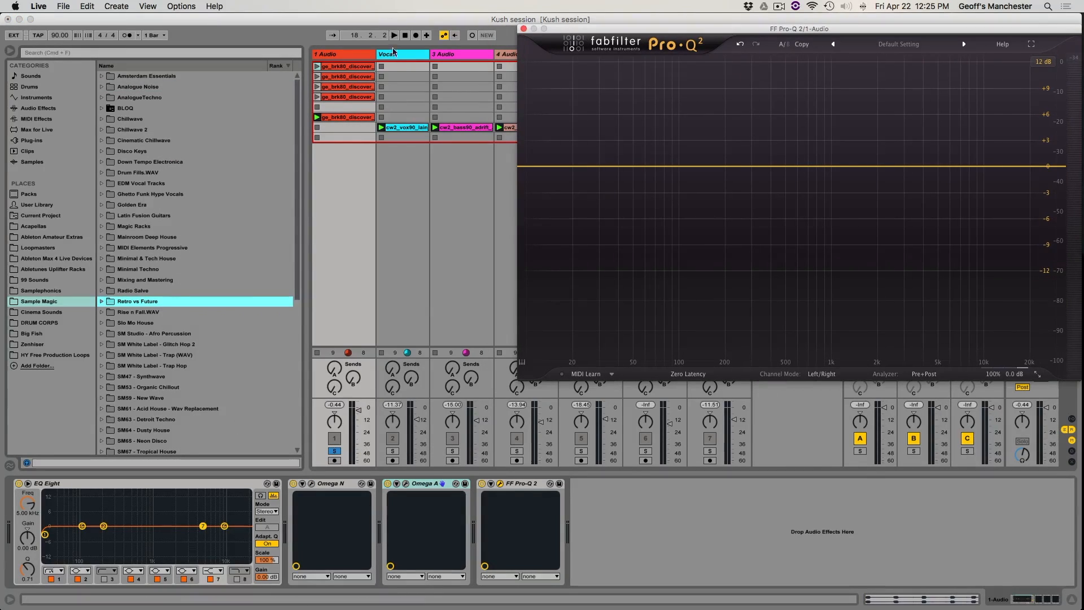
click(334, 451)
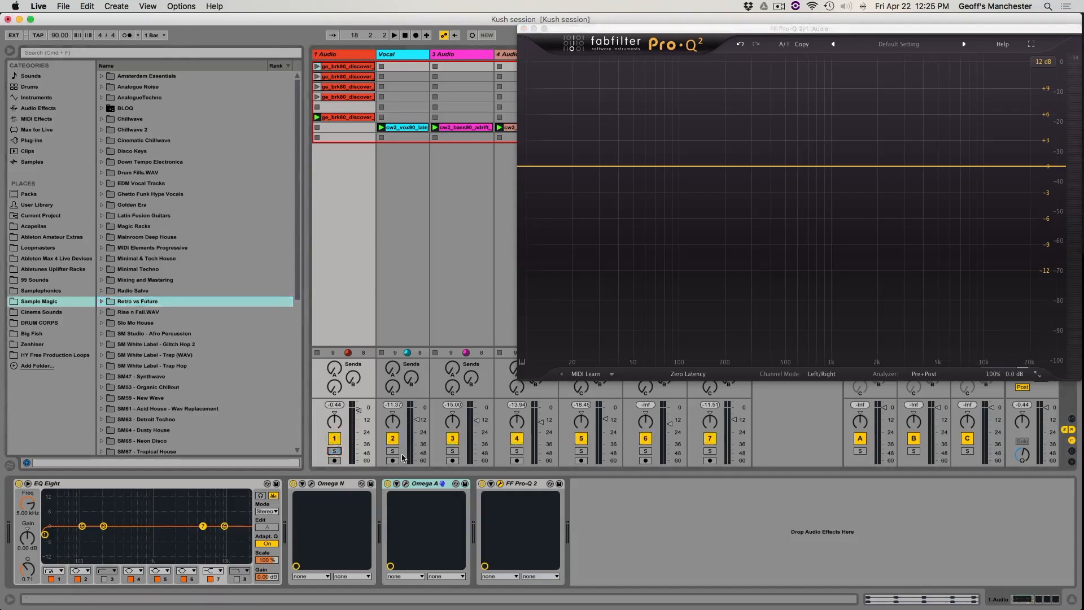
Open the Vocal track's Omega N window, place it below the clip slots and solo the Vocal track.
click(417, 55)
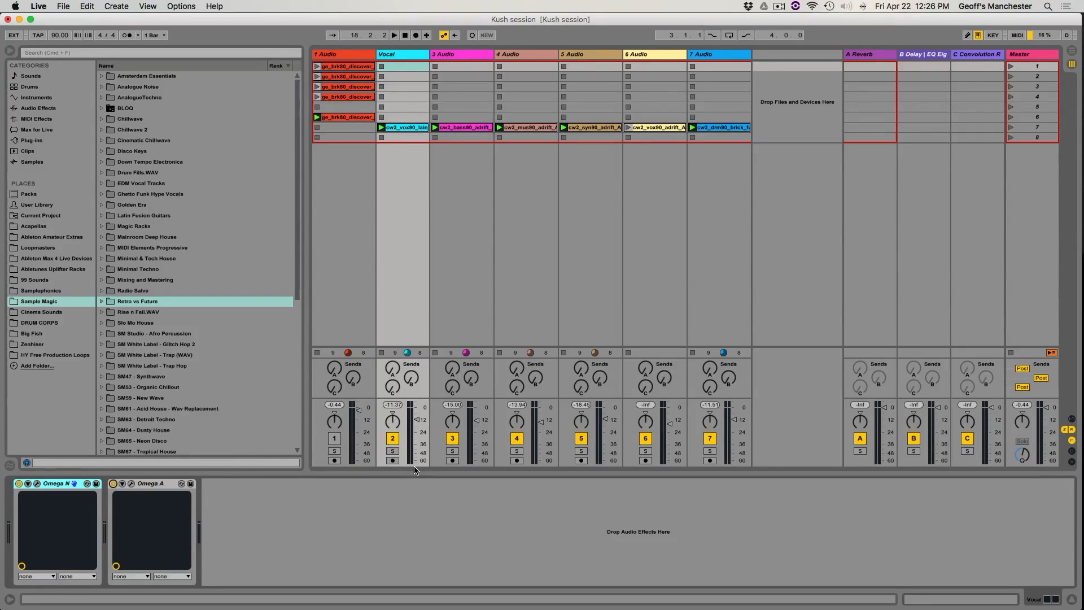
click(37, 483)
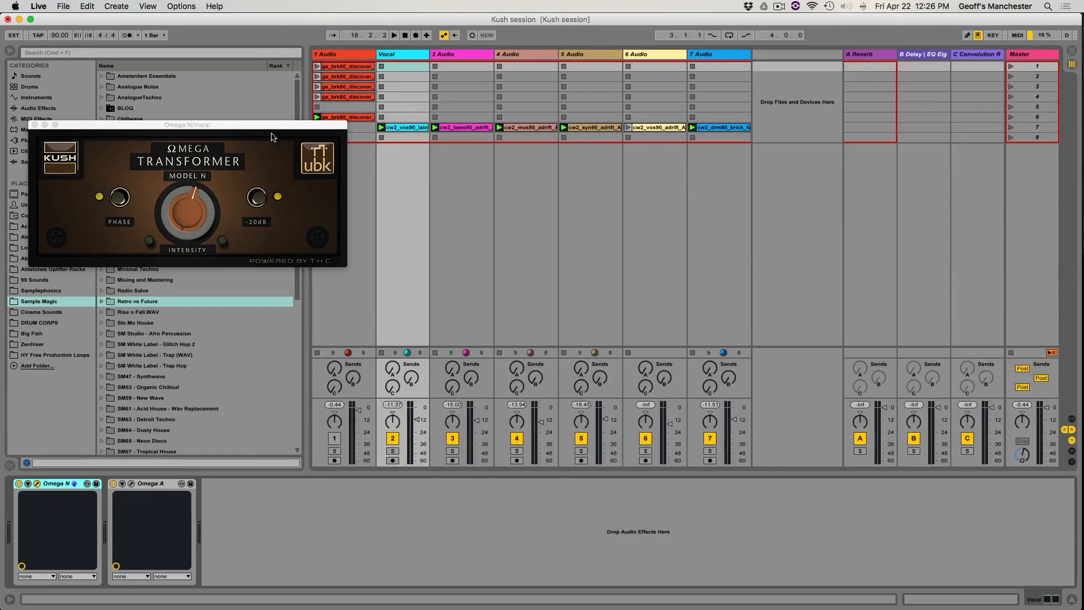
drag(159, 129, 157, 227)
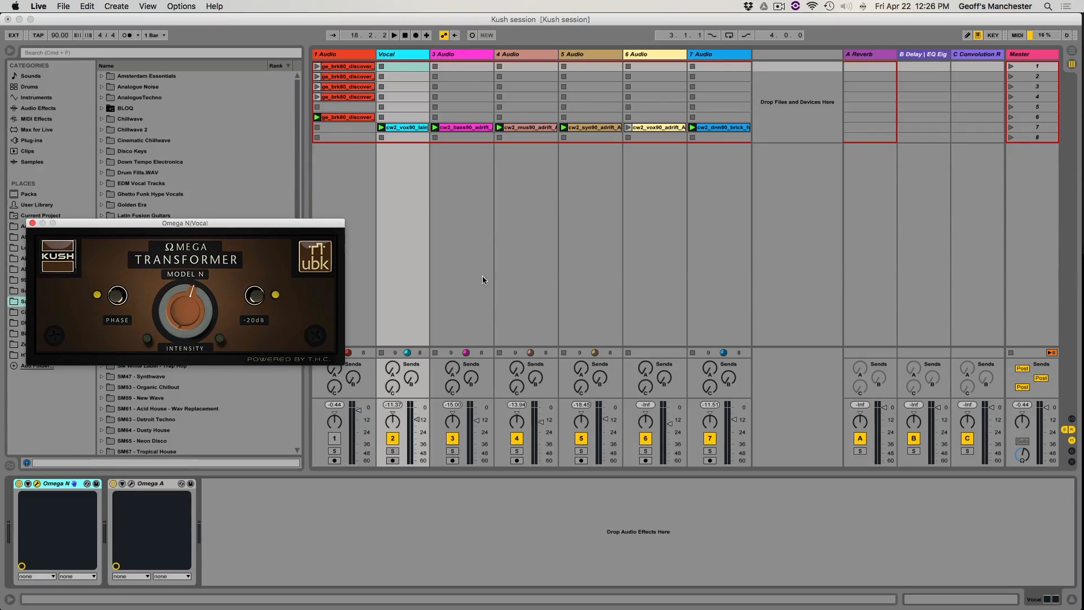
click(392, 451)
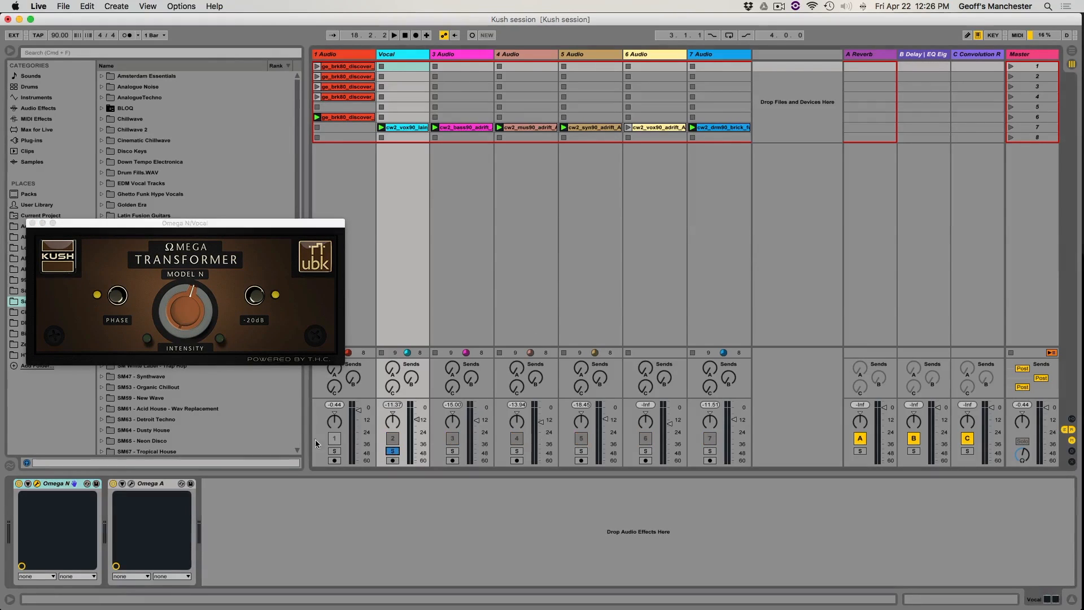
Play the vocal with Omega N and Omega A bypassed, and turn Omega N's Intensity down to minimum.
click(113, 483)
click(19, 483)
key(space)
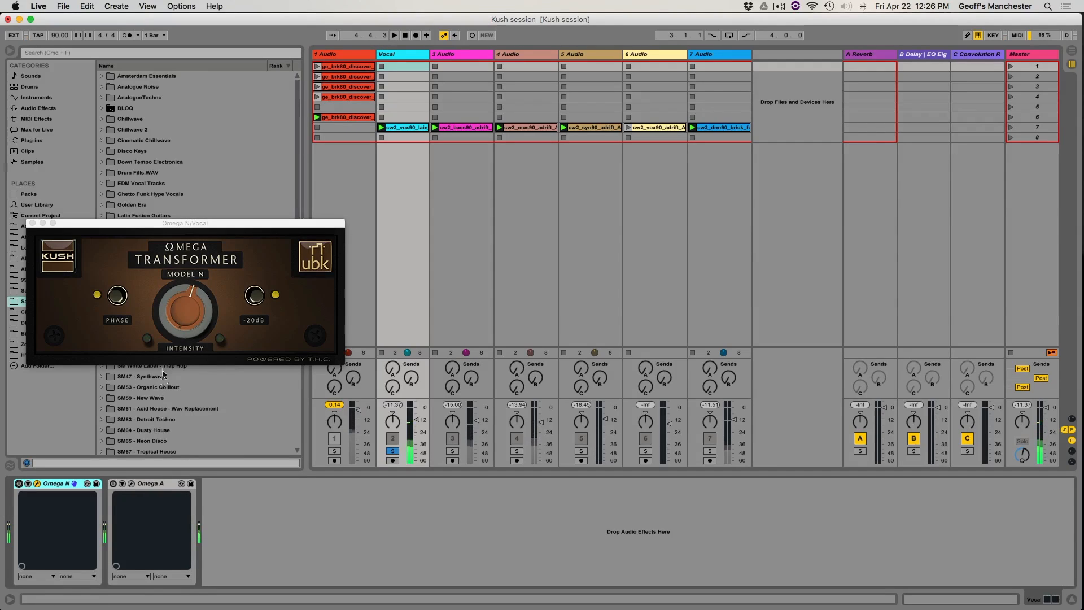
click(191, 308)
drag(190, 308, 96, 607)
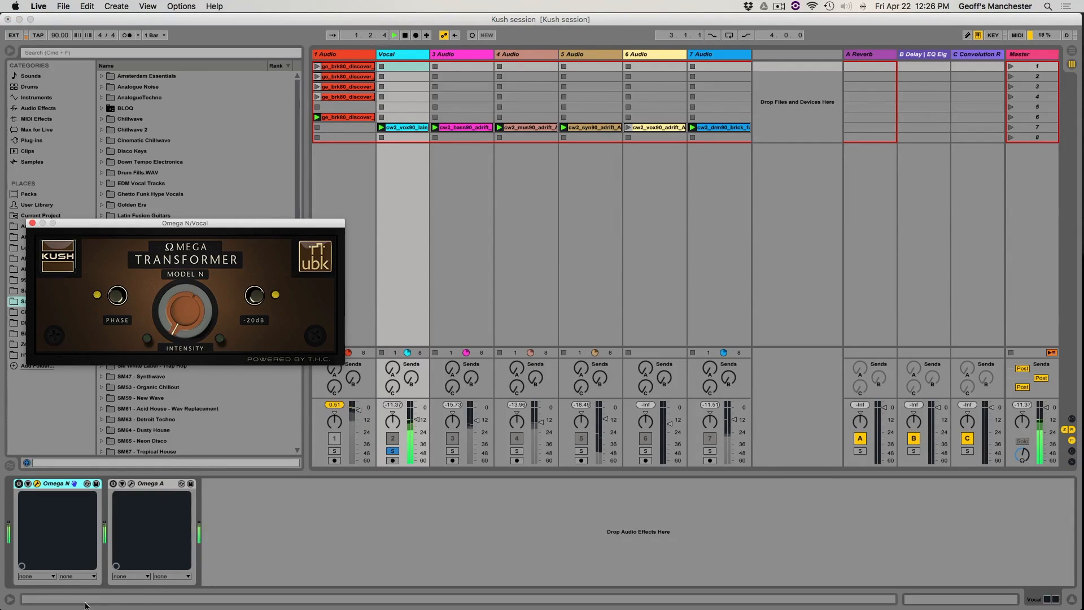
Switch on Omega N and raise its Intensity to about the eleven o'clock position while the vocal plays, then stop playback.
click(18, 484)
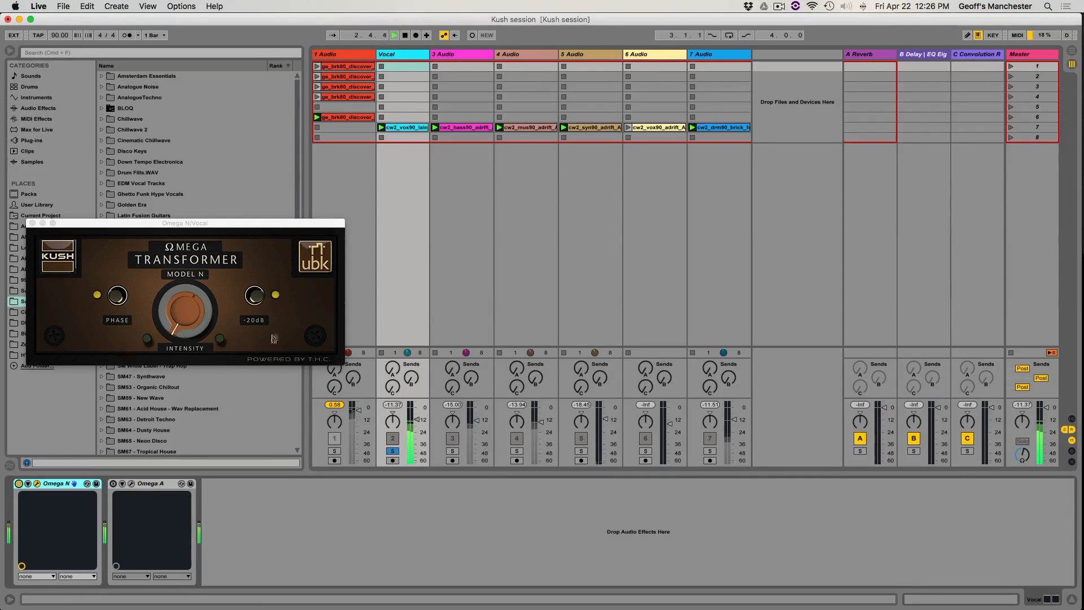
click(182, 324)
drag(182, 325, 194, 248)
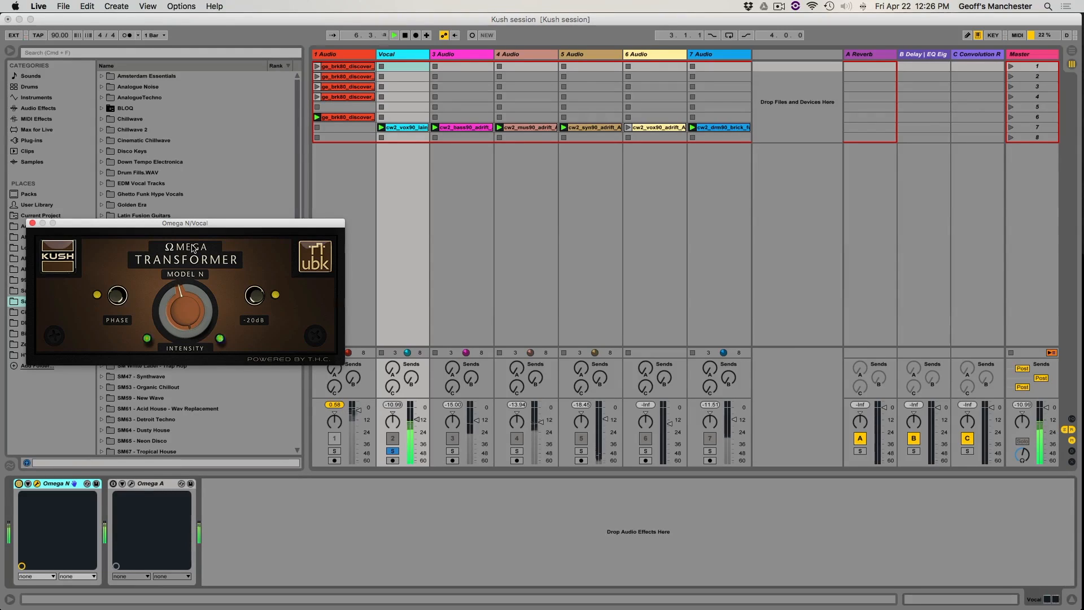
key(space)
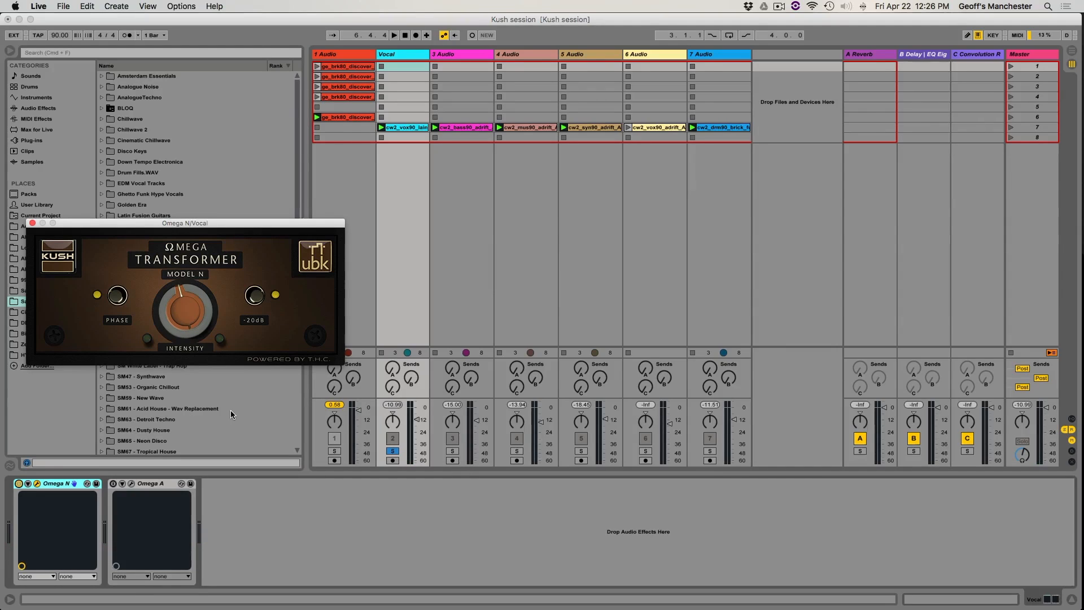
Play the soloed vocal while adjusting Omega N's Intensity, settle it near the eleven o'clock position, and stop playback.
key(space)
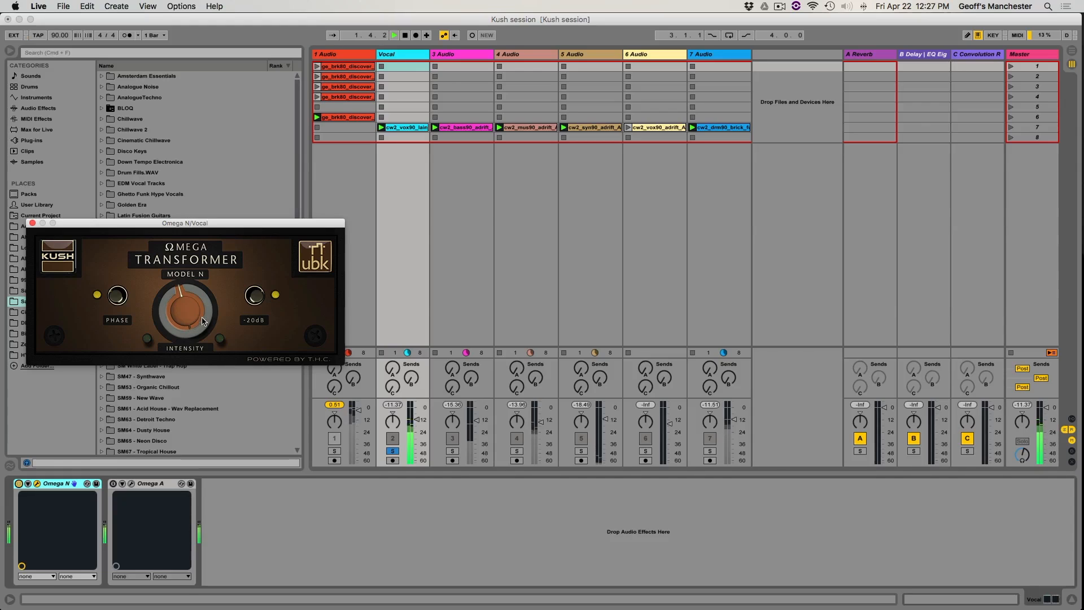
mouse_move(192, 312)
mouse_down()
mouse_move(186, 301)
mouse_move(185, 336)
mouse_move(179, 326)
mouse_up()
drag(178, 323, 173, 315)
key(space)
Unsolo the Vocal track, compare Omega N bypassed and active in the full mix, and raise its Intensity to about two o'clock.
click(392, 452)
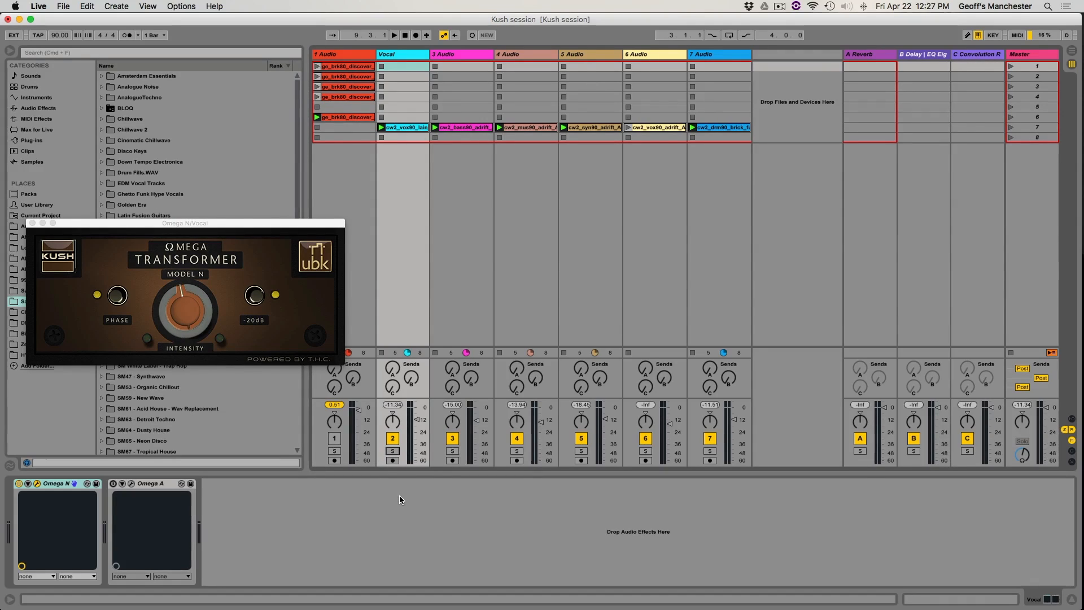
key(space)
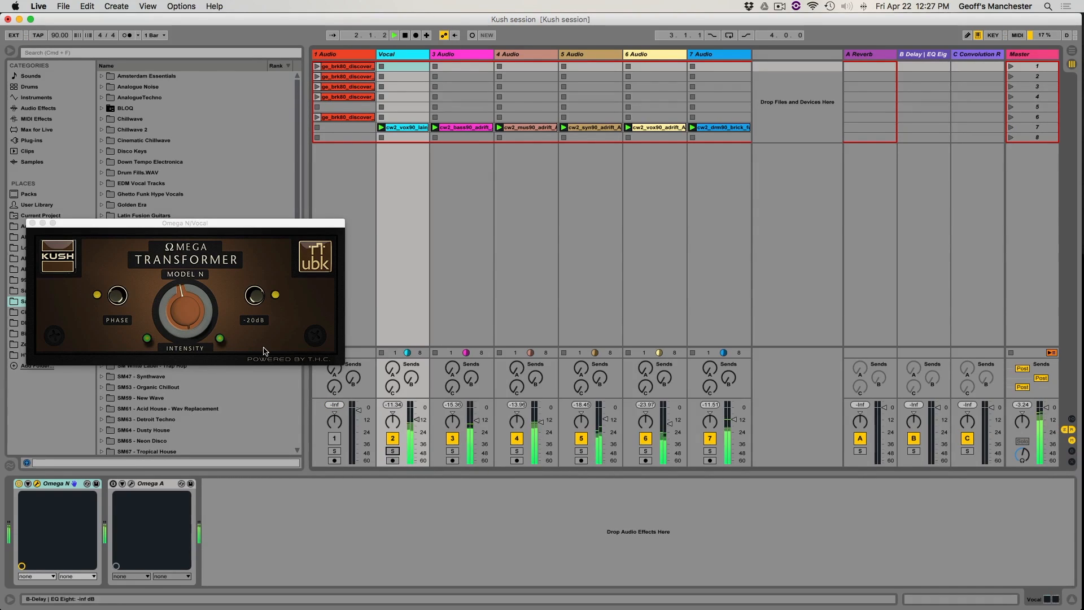
click(19, 484)
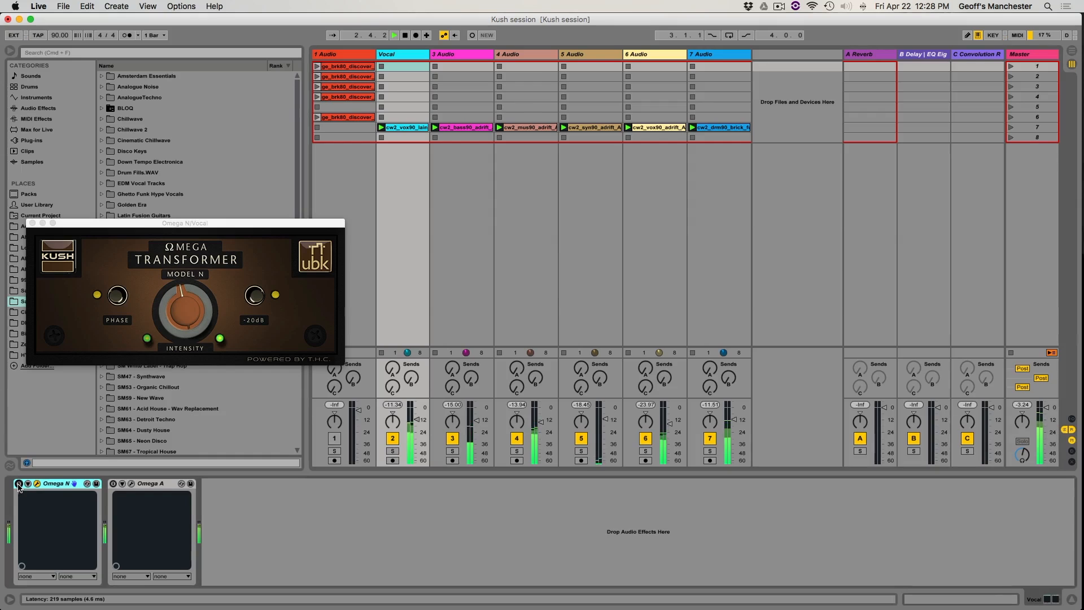
click(175, 314)
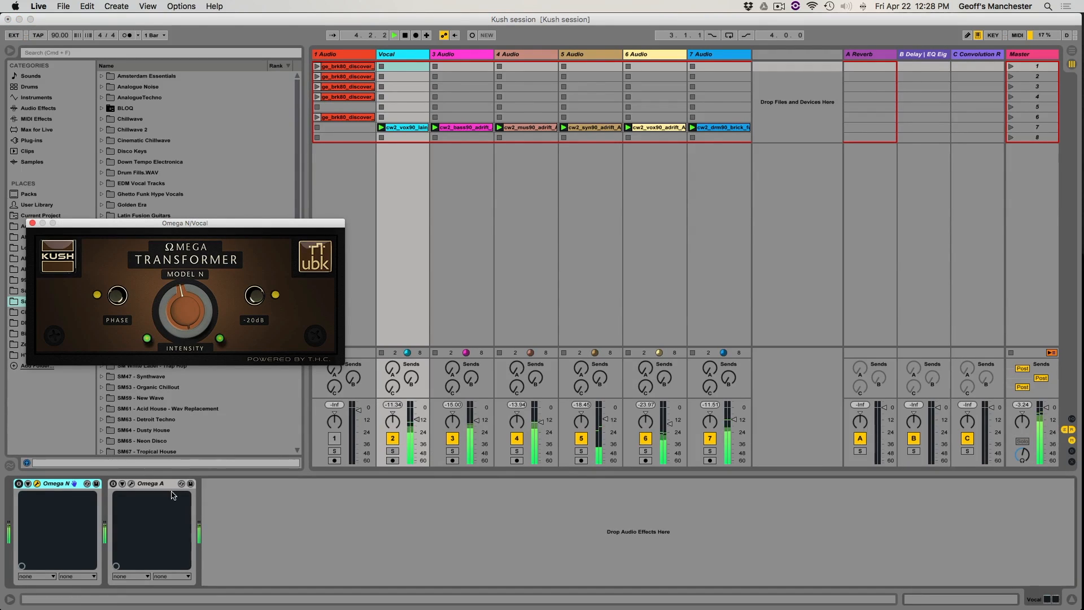
click(18, 483)
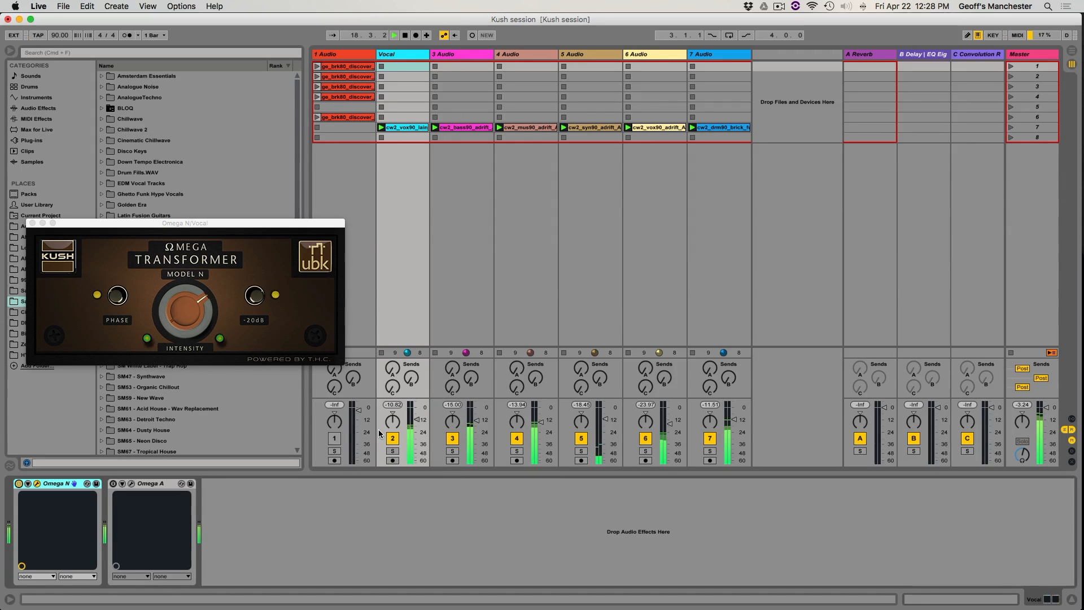
Solo the Vocal track, ease Omega N's Intensity back to about half past one, and unsolo the track with the full mix playing.
key(s)
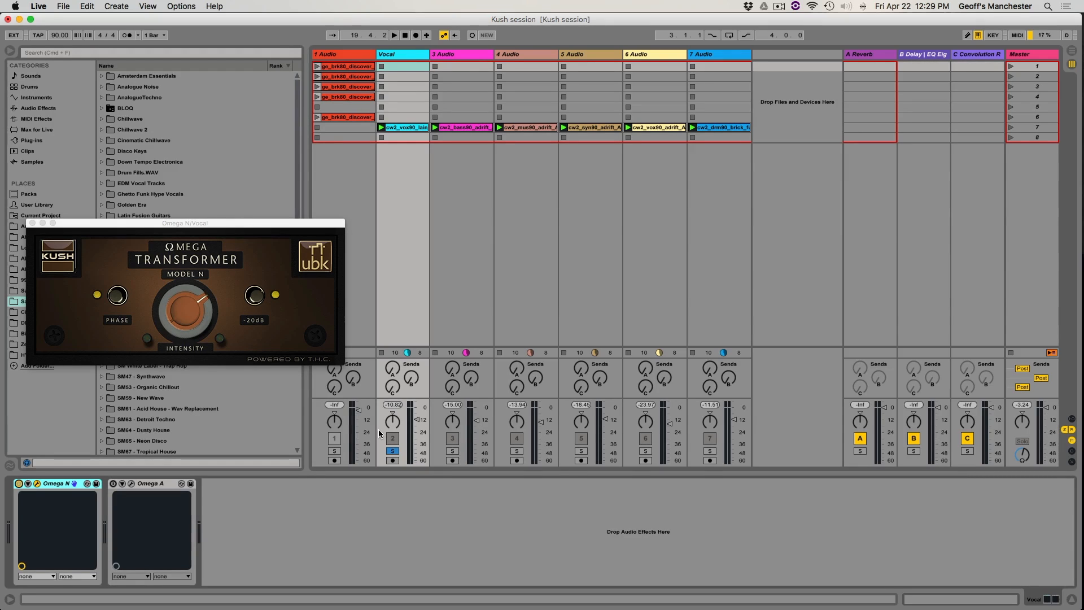
key(space)
key(s)
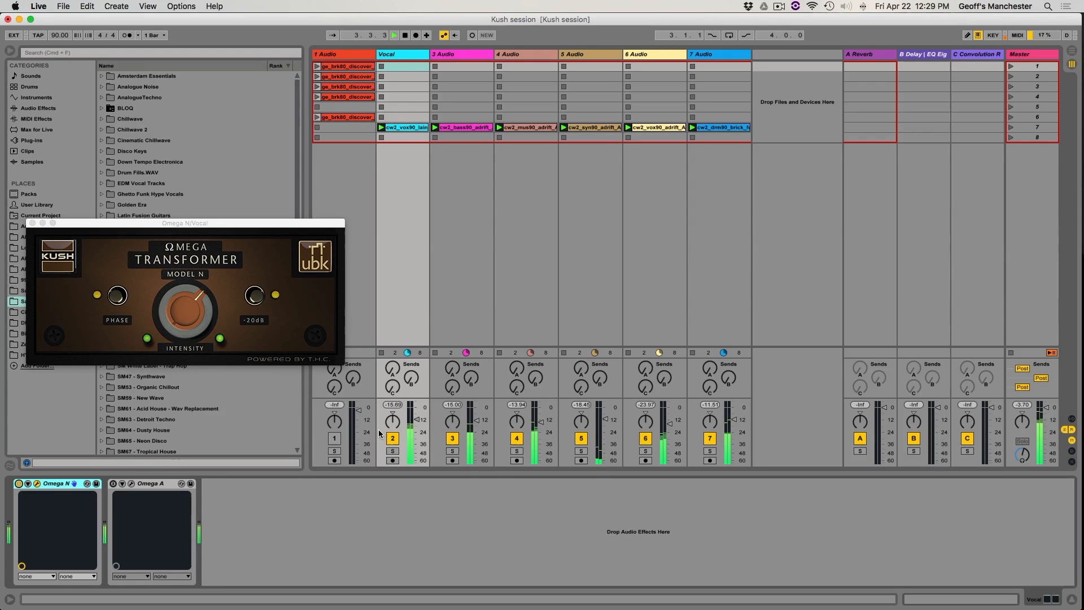
Bypass the vocal's Omega N, switch on Omega A with Intensity near one o'clock, and place its window above Omega N's before stopping playback.
click(19, 484)
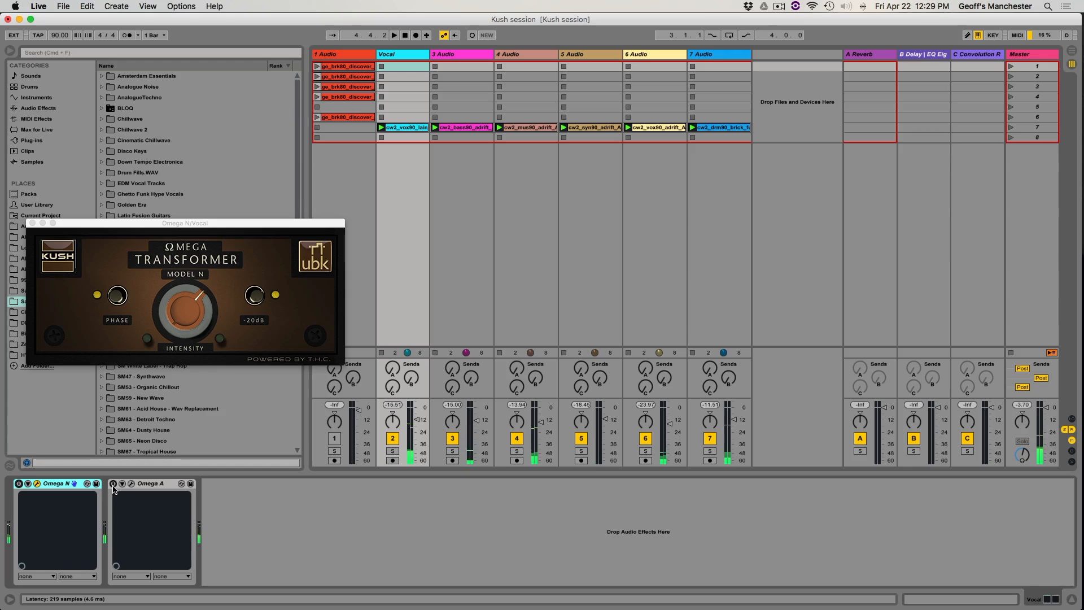
click(132, 484)
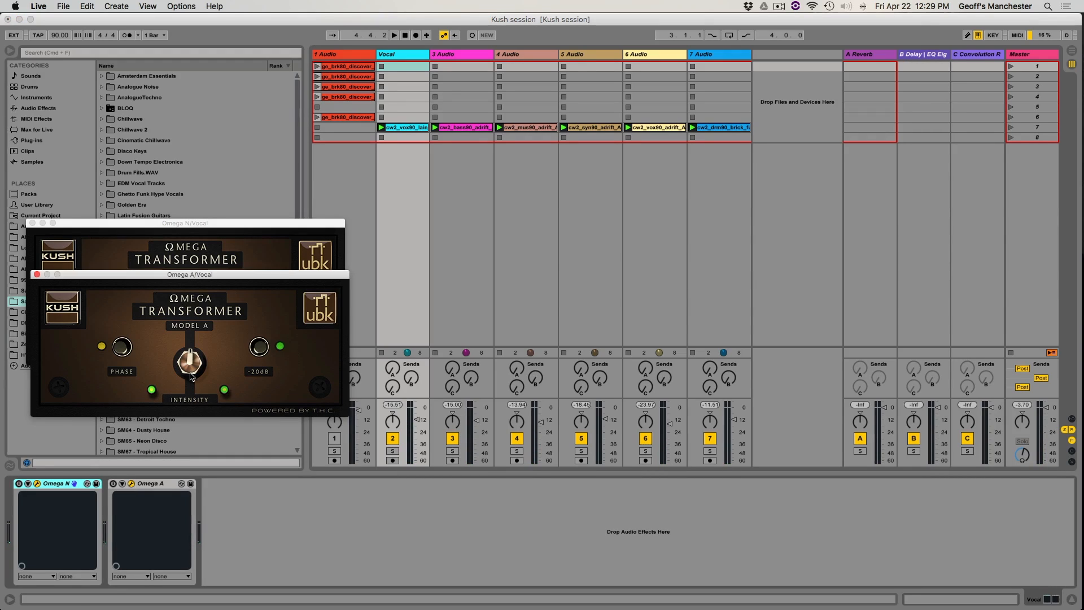
click(113, 486)
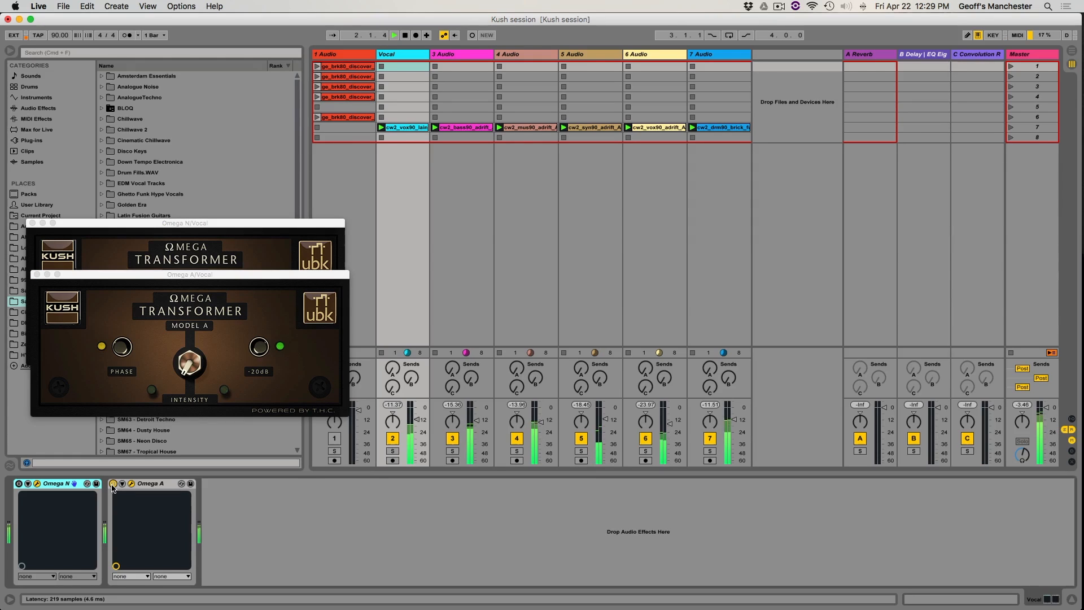
click(112, 488)
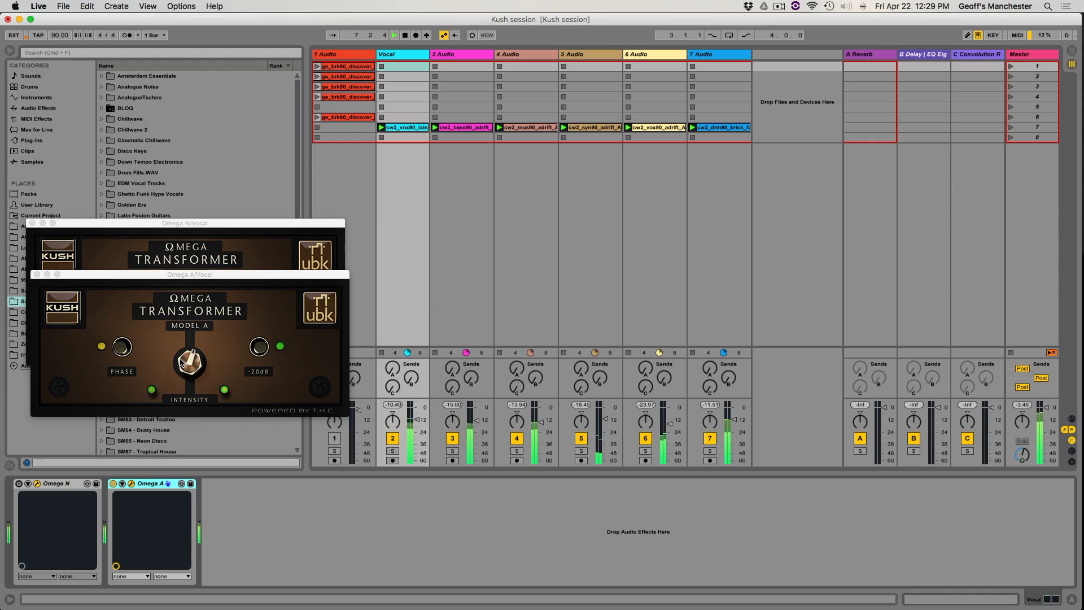
drag(200, 275, 195, 73)
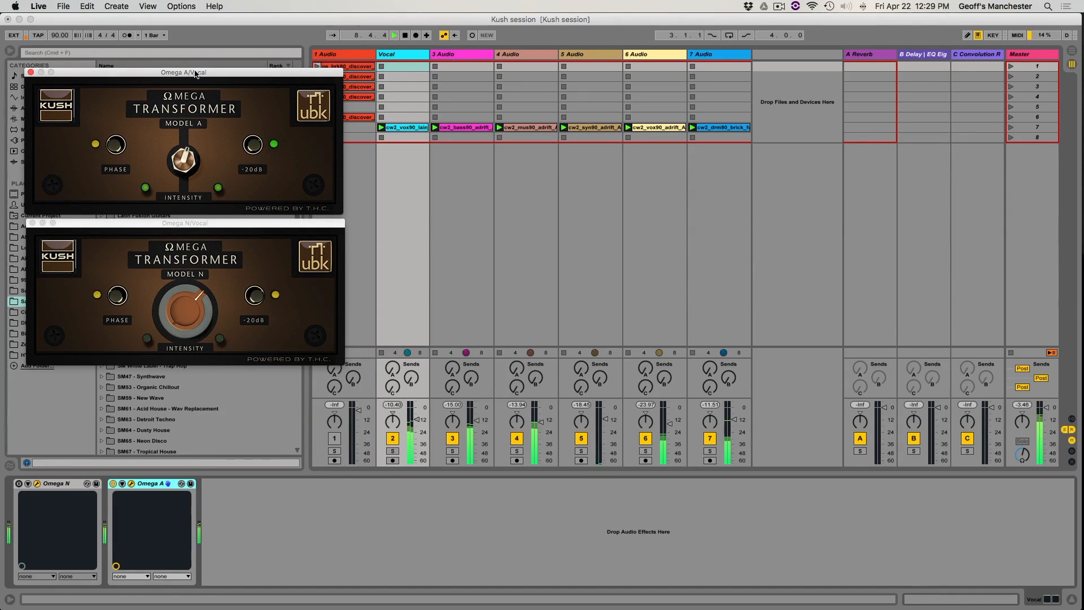
key(space)
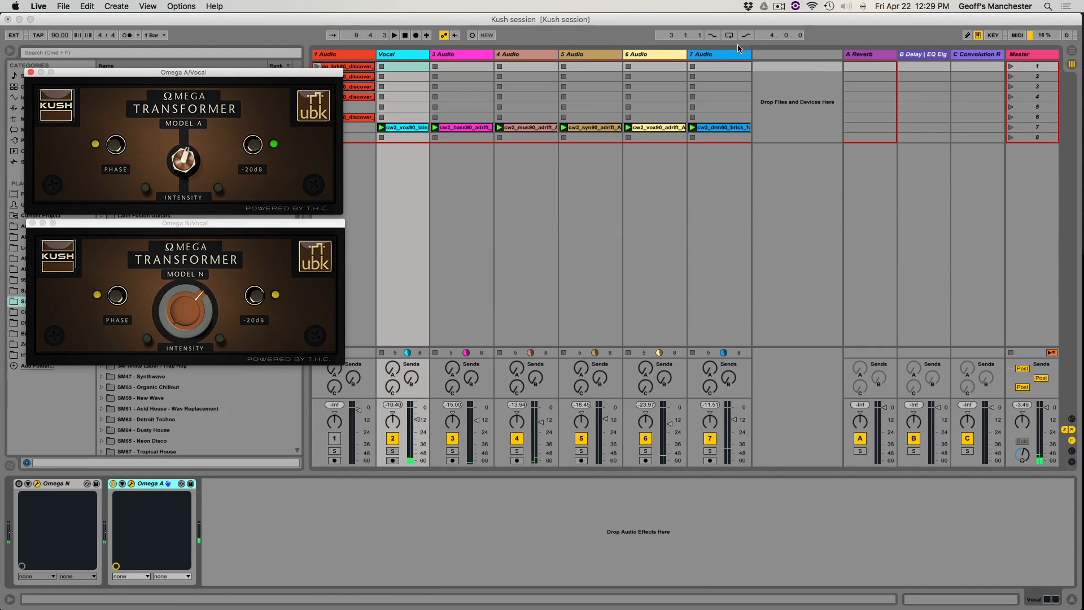
Open and switch on the Master track's Omega N, raise its Intensity to twelve o'clock while the mix plays, and stop playback.
click(1049, 54)
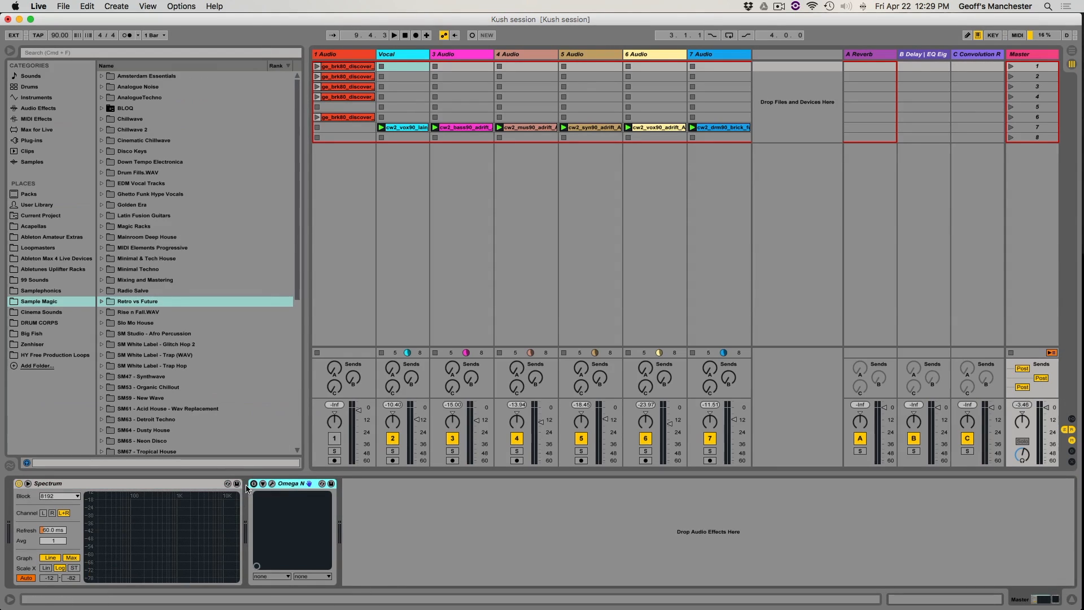
click(273, 484)
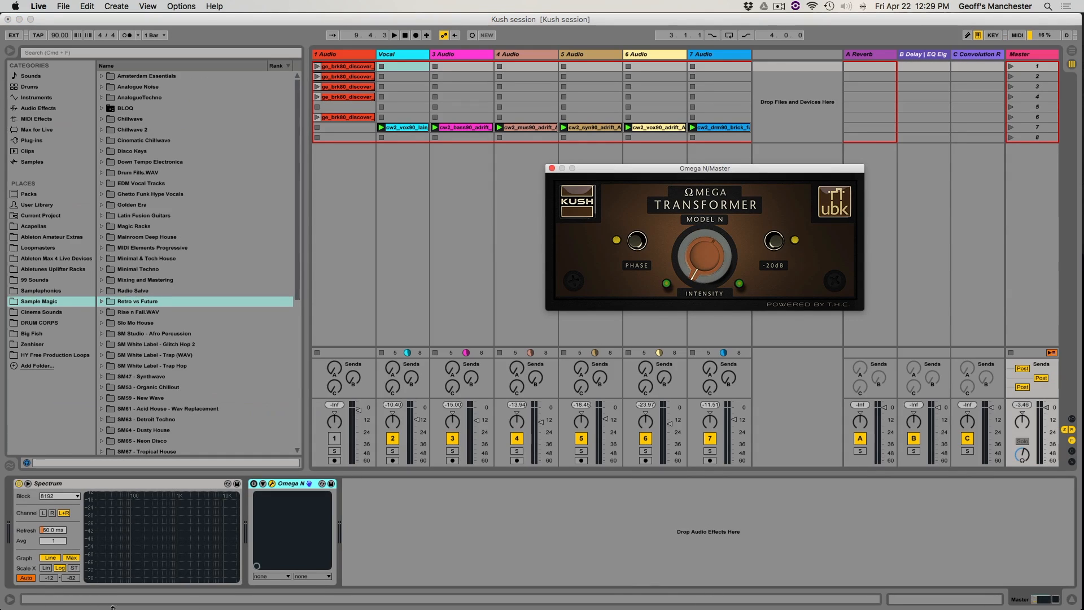
click(1026, 53)
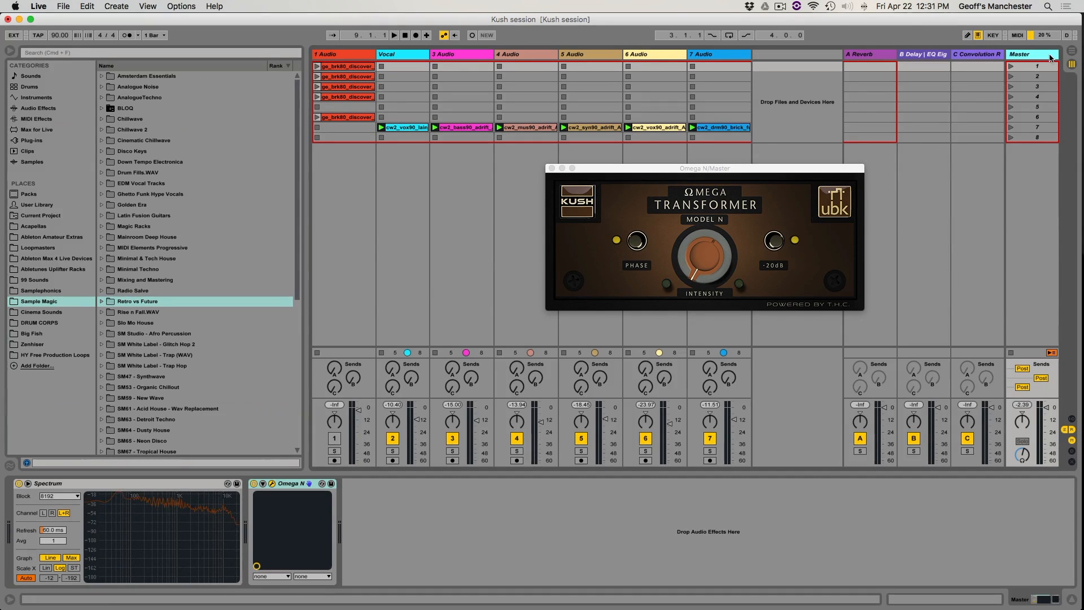
key(space)
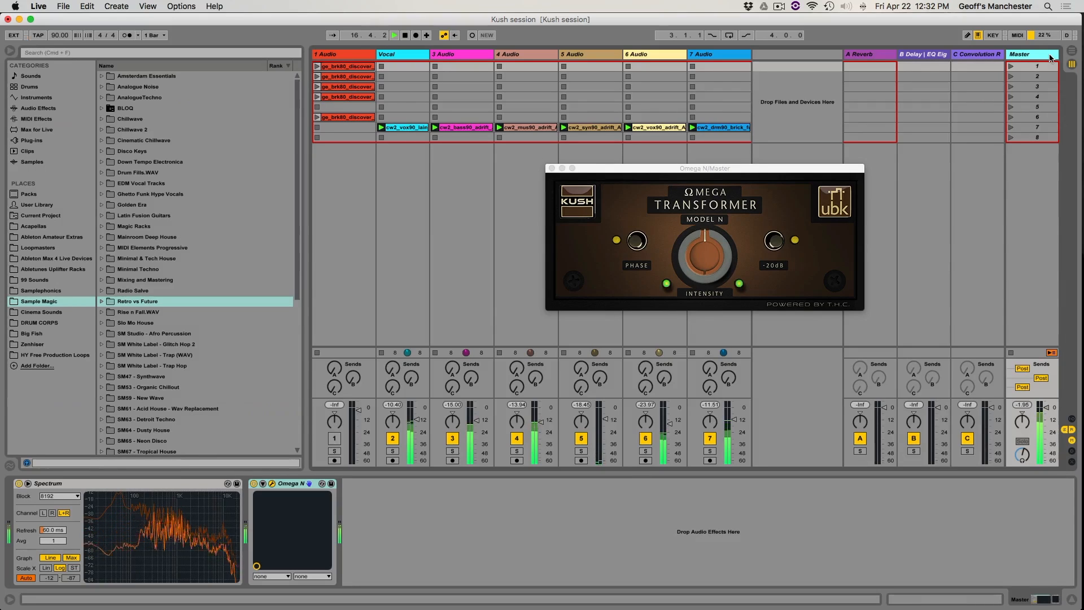
key(space)
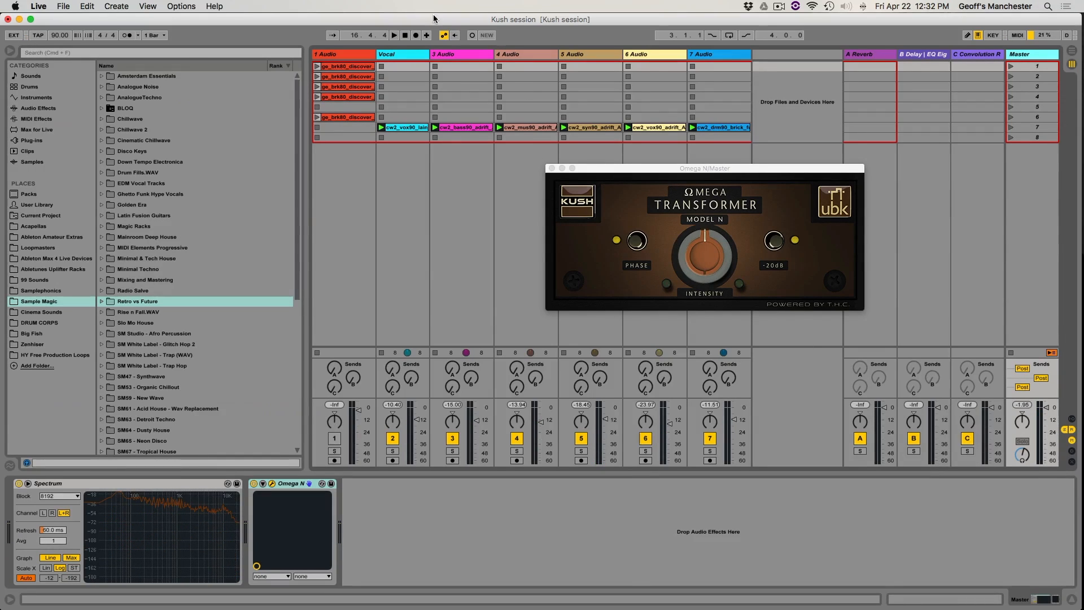
Look through the device chains of the Vocal track and audio tracks 3 to 7.
click(412, 55)
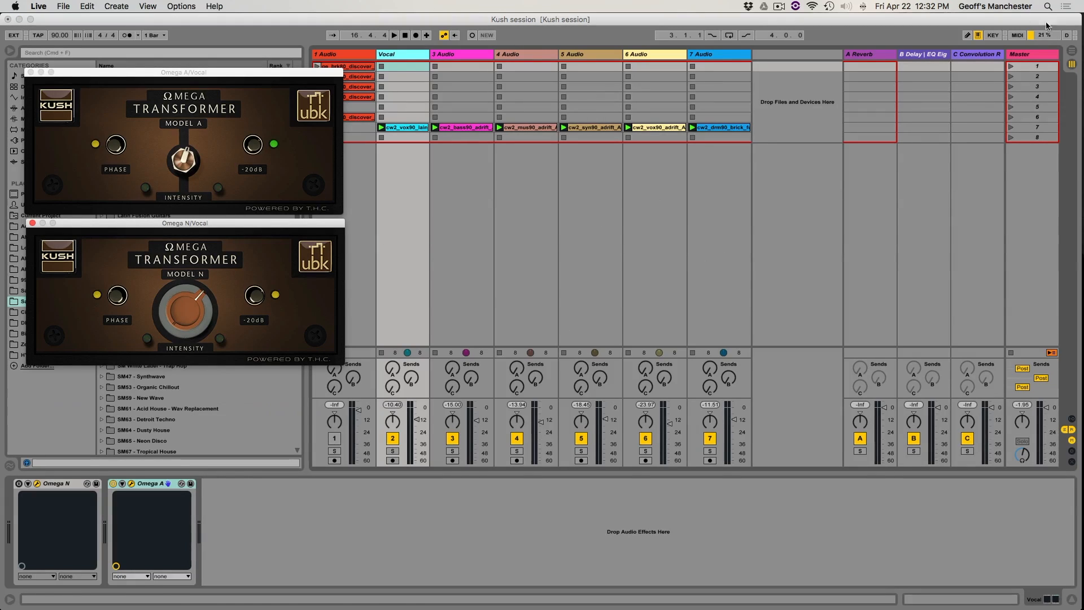
click(480, 53)
click(502, 56)
click(602, 56)
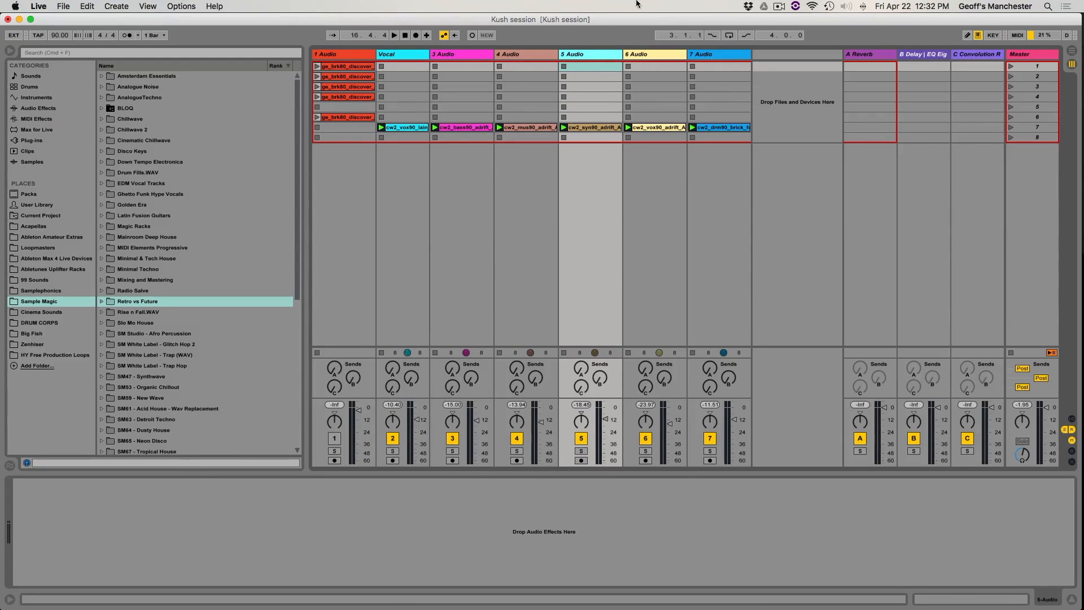
click(672, 56)
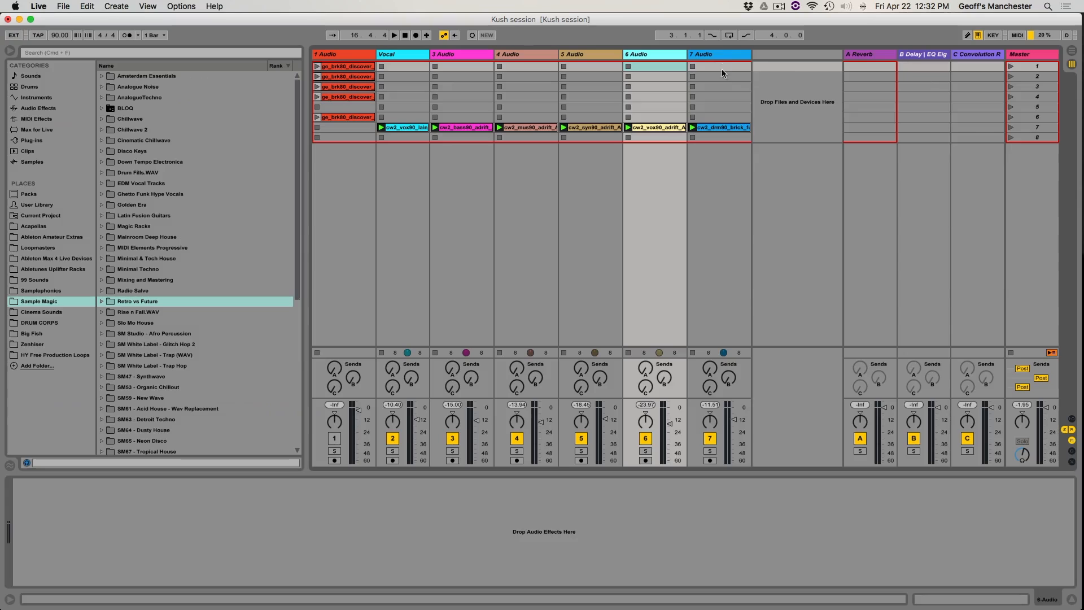
click(718, 55)
Select audio track 1 and open the windows of its Omega N and Omega A plugins.
click(326, 55)
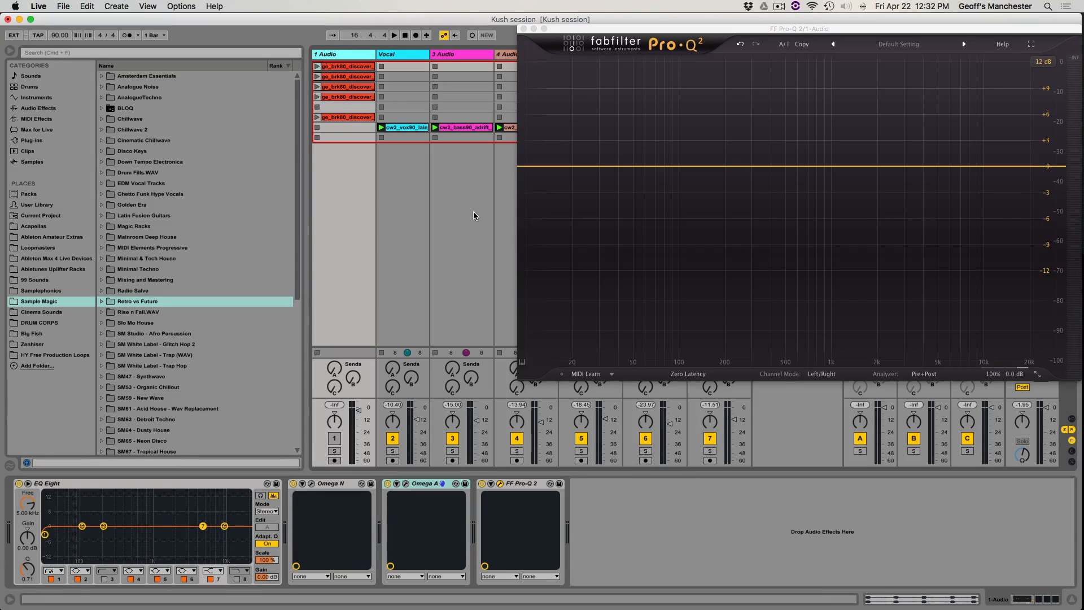
click(311, 484)
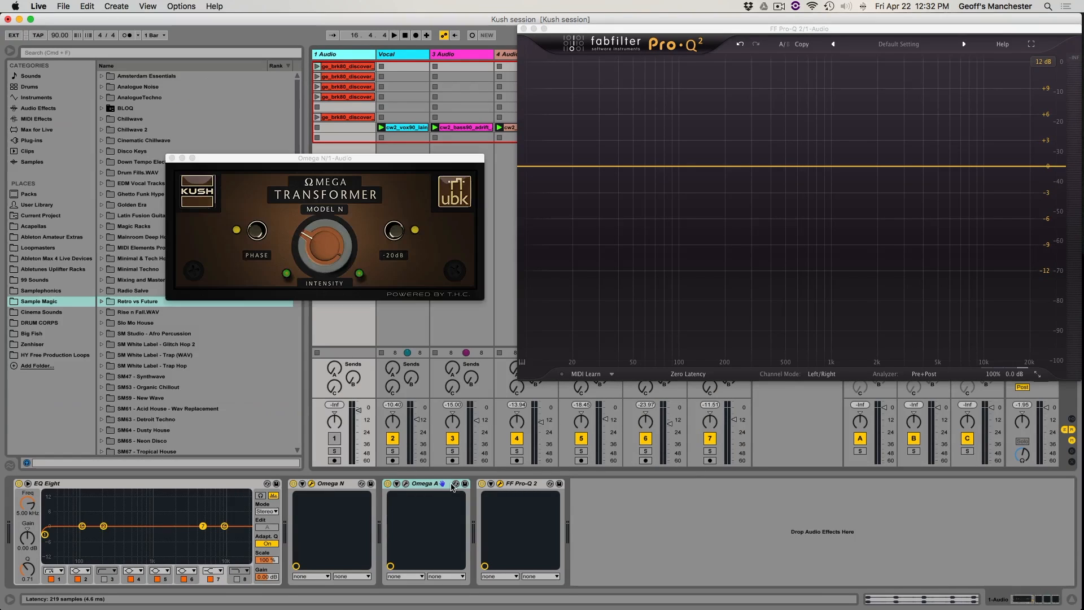
click(405, 484)
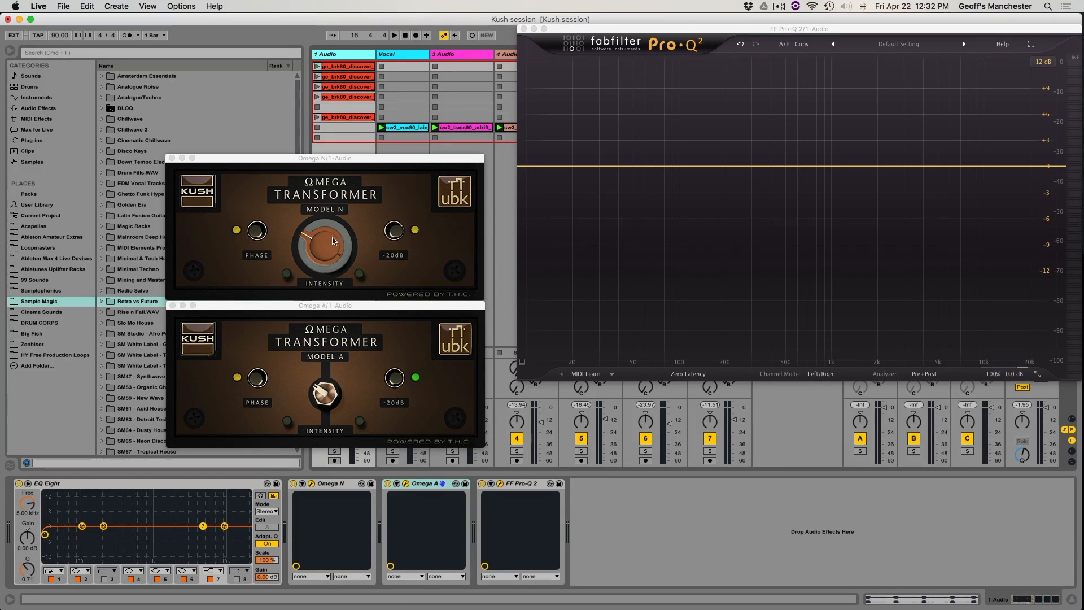
Switch to Safari to view the Kush website's Omega preamp page, return to Live and start playback of the mix.
key(super+Tab)
key(super+Tab)
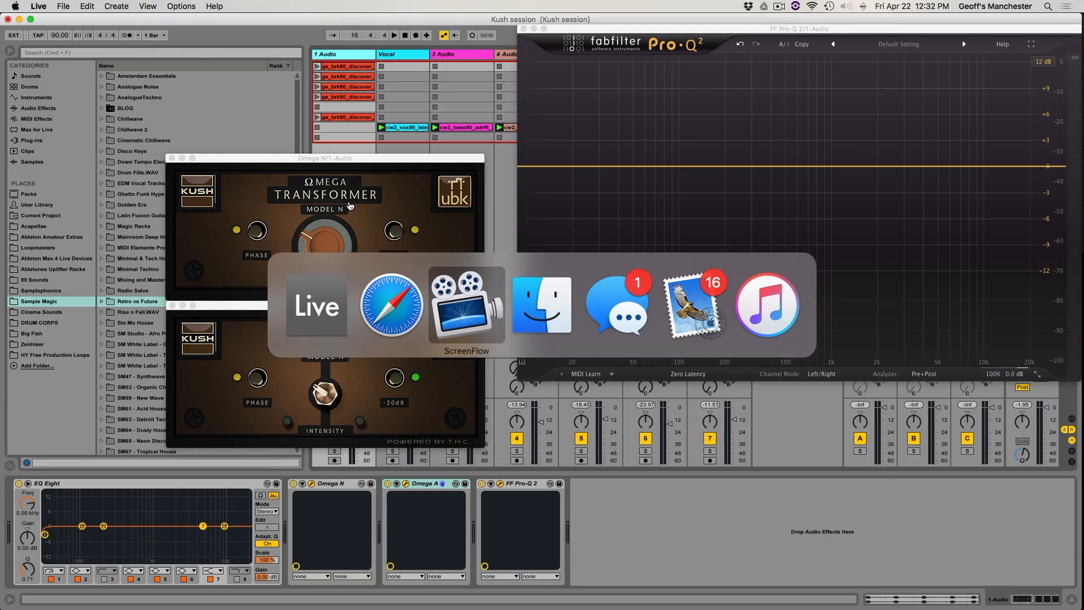
key(super+shift+Tab)
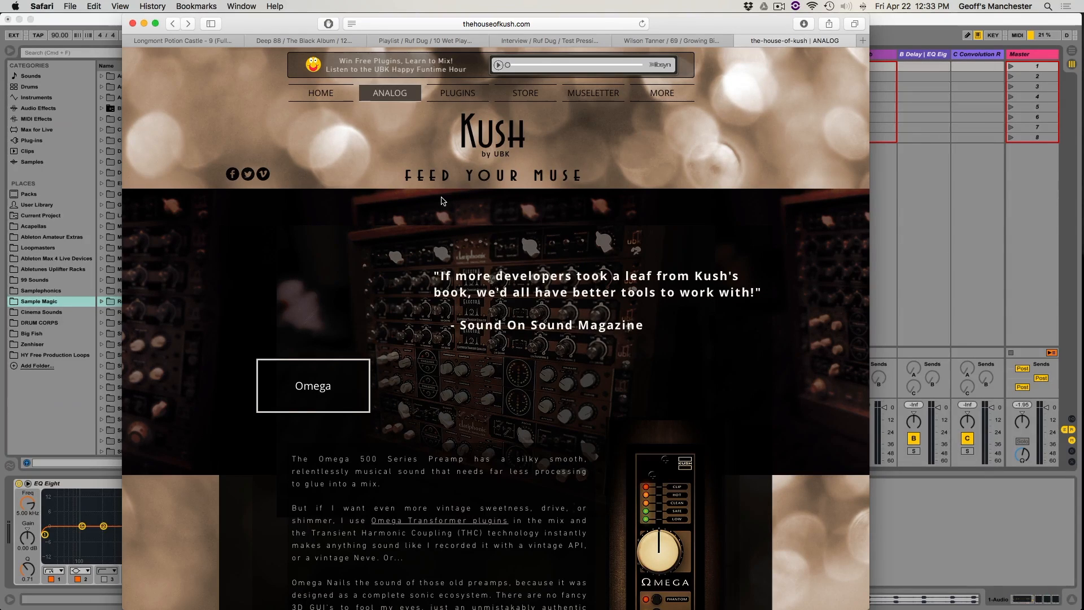
key(super+Tab)
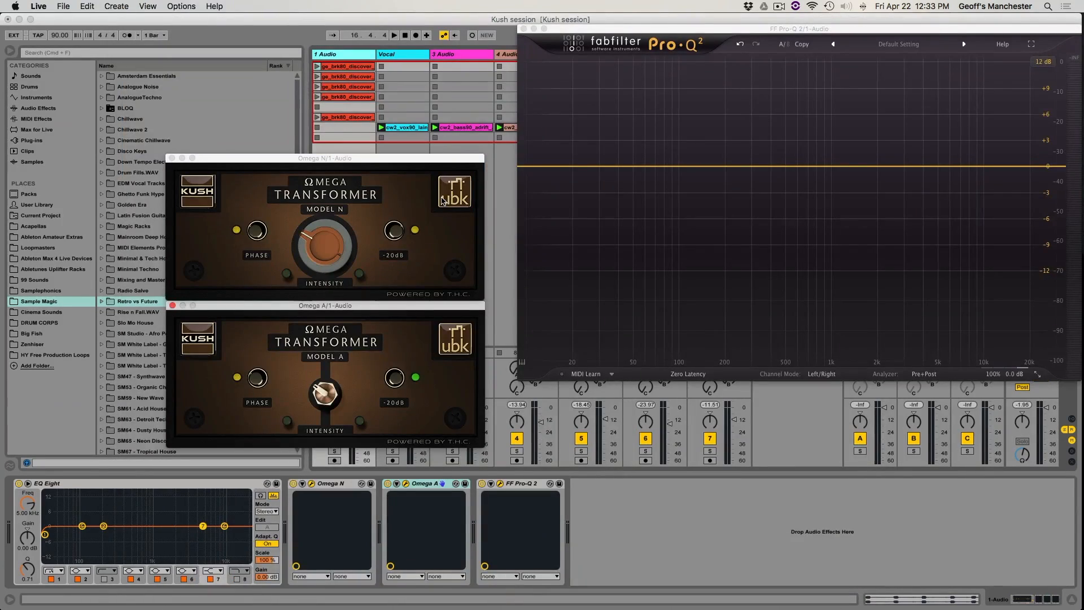
key(space)
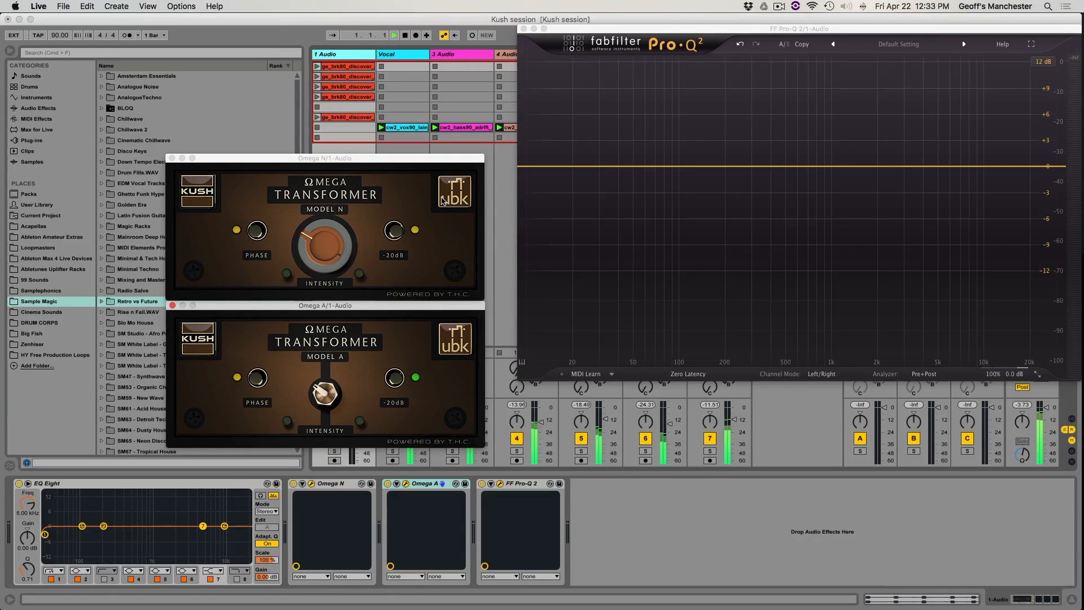